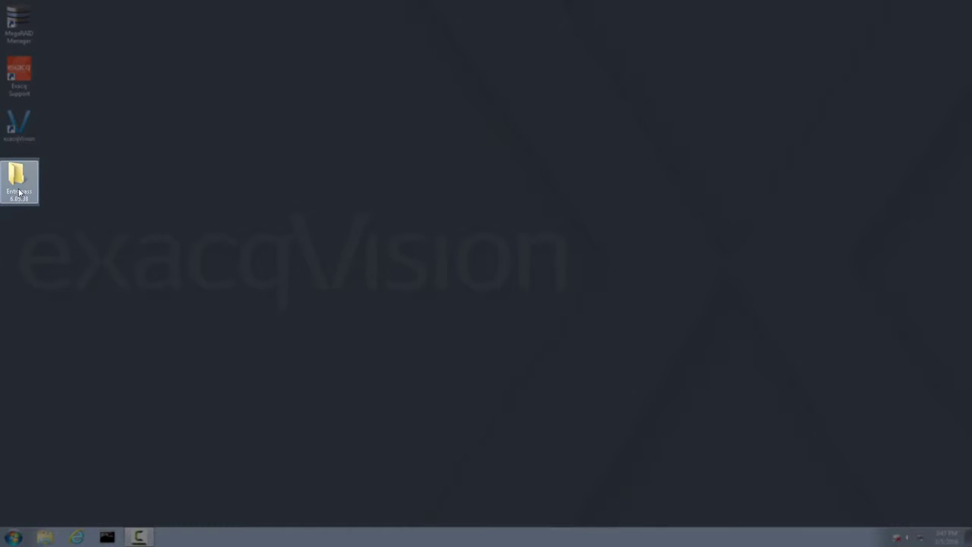
# Step: Run setup.exe from Entrapass 6.05.38 > EPCE 6.05.38 to bring up the InstallShield language prompt
pyautogui.doubleClick(19, 182)
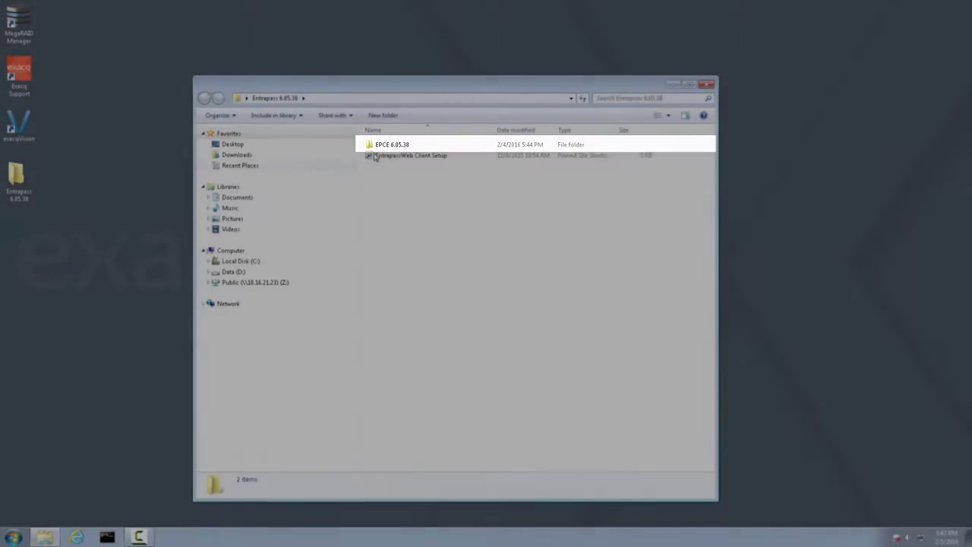
pyautogui.doubleClick(376, 146)
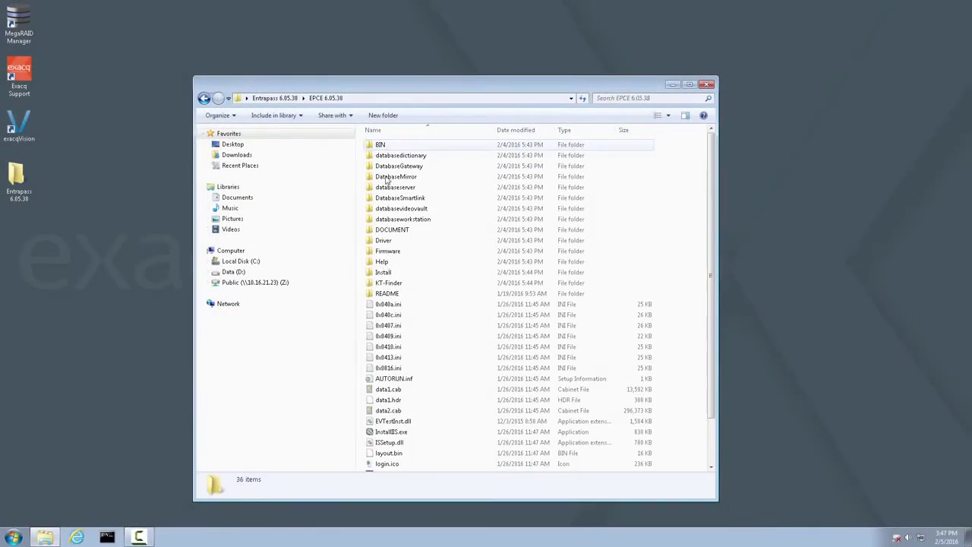
pyautogui.click(388, 346)
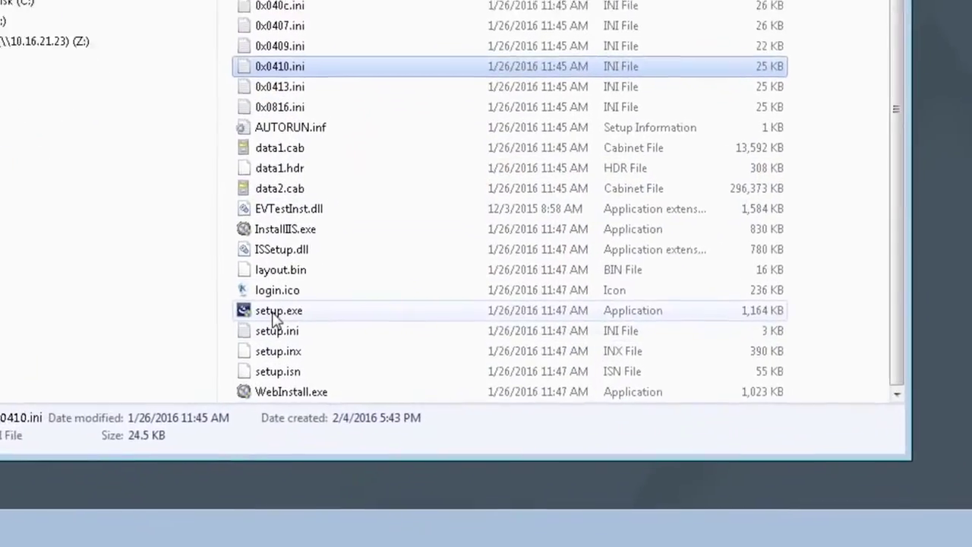
pyautogui.doubleClick(274, 311)
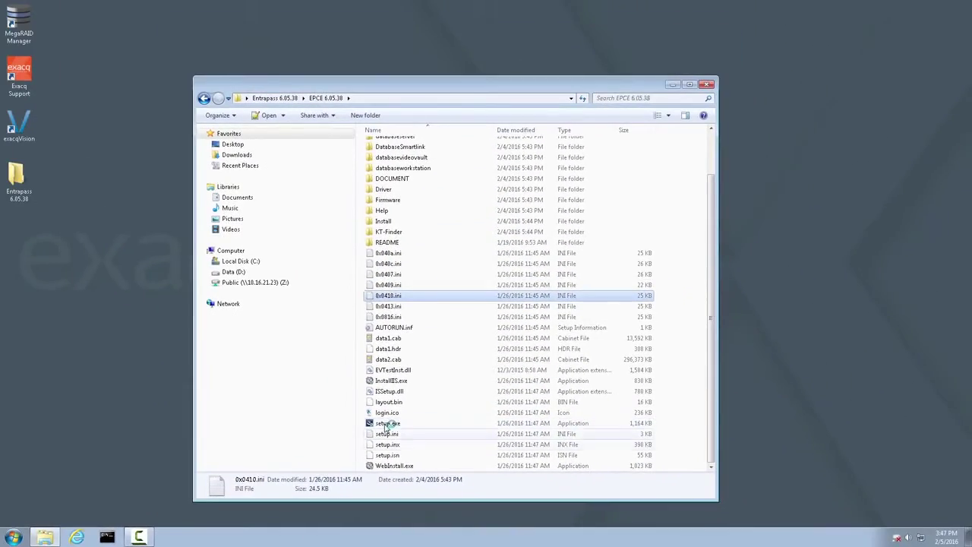
pyautogui.click(387, 423)
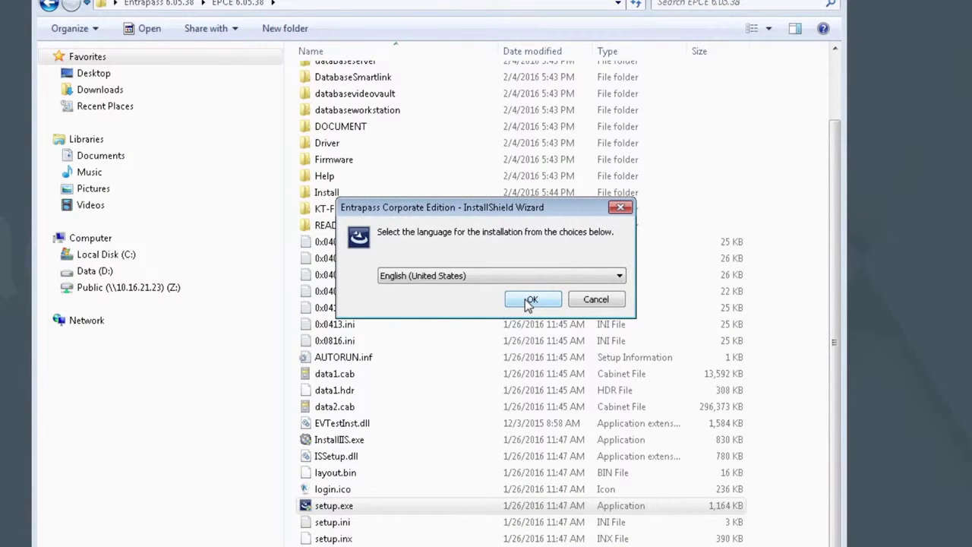
# Step: Pick English, choose the server, database and workstation install, and accept the license terms
pyautogui.click(527, 301)
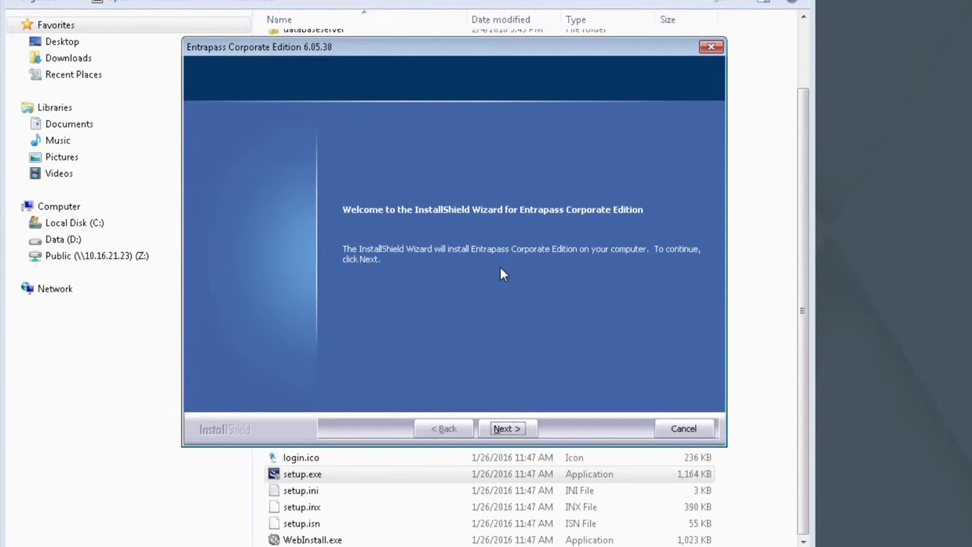
pyautogui.click(502, 430)
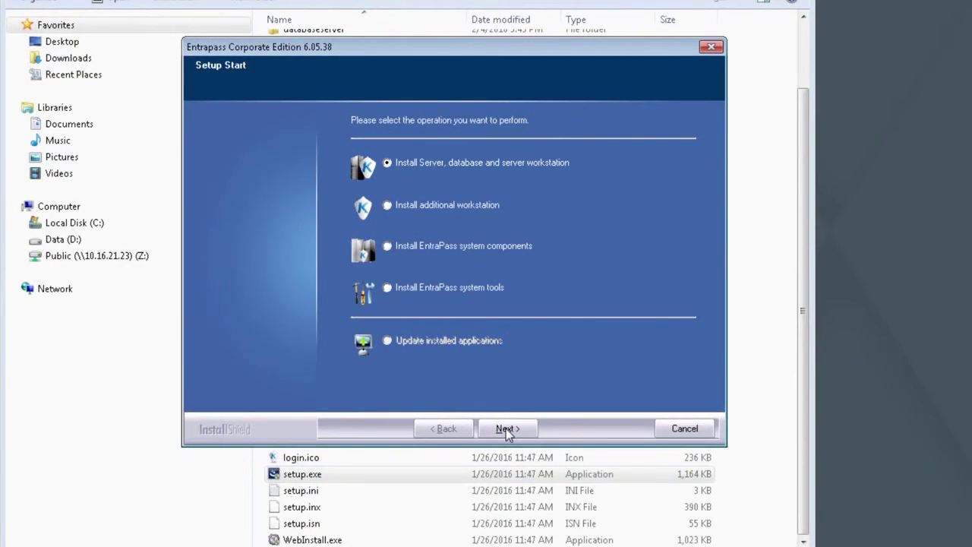
pyautogui.click(506, 428)
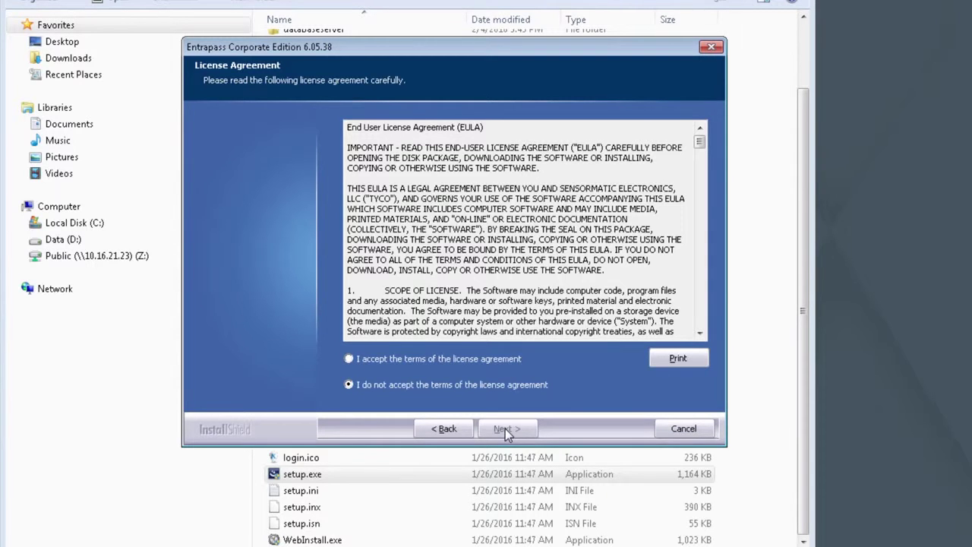
pyautogui.click(392, 358)
pyautogui.click(503, 429)
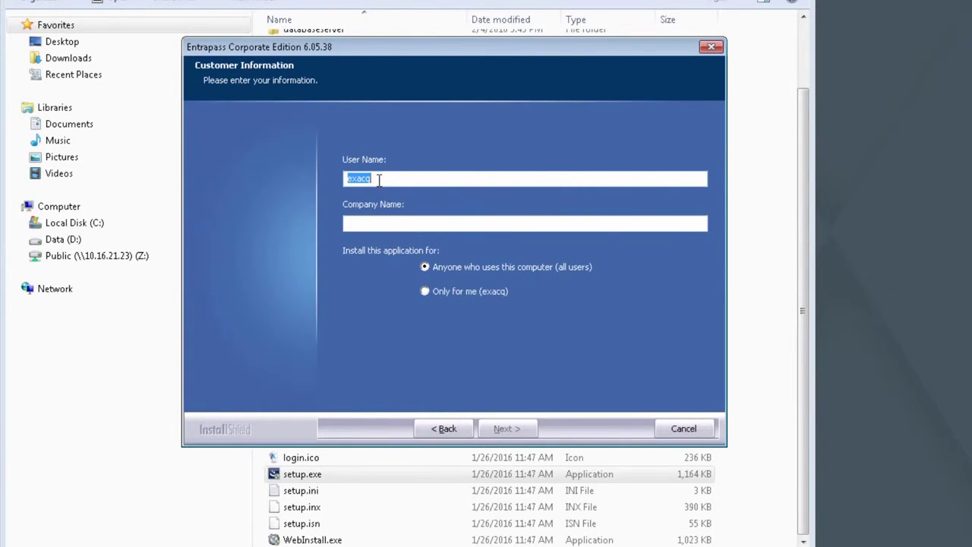
# Step: Enter user name admin and company exacq, keep the default Kantech folder, and begin installing
pyautogui.write('admin')
pyautogui.press('Tab')
pyautogui.write('exacq')
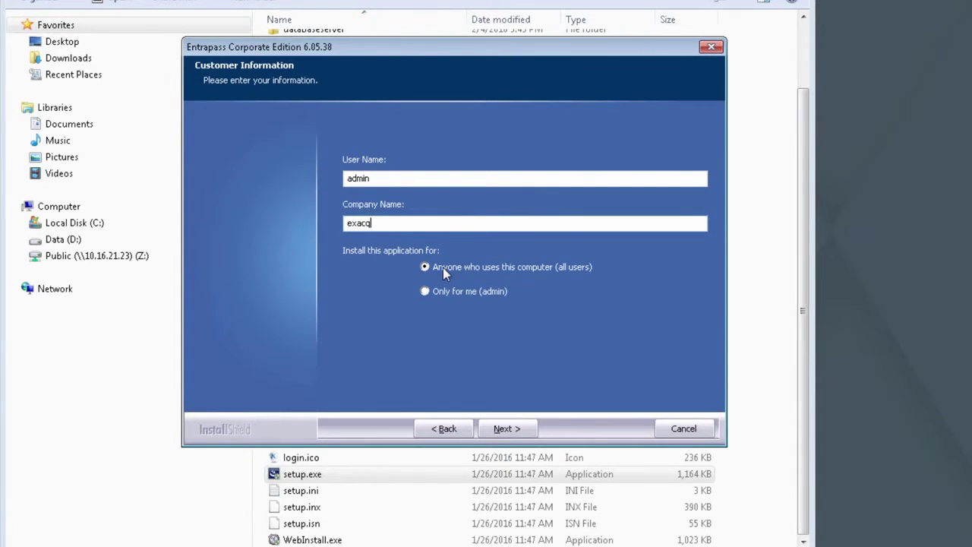
pyautogui.click(509, 428)
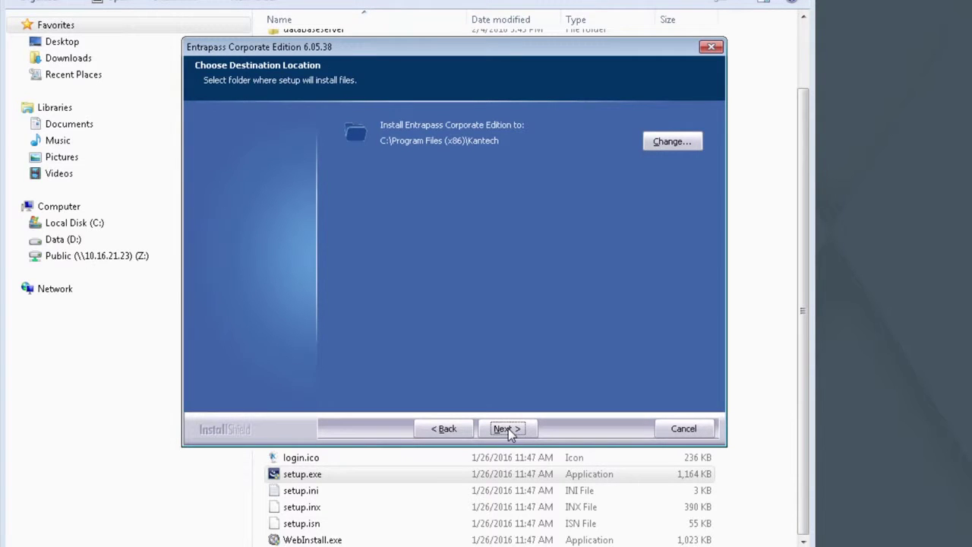
pyautogui.click(508, 429)
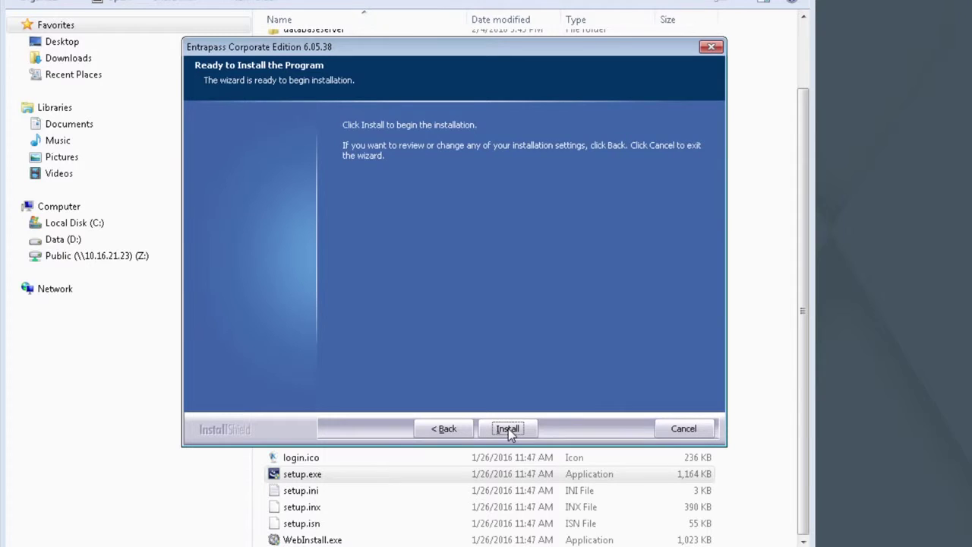
pyautogui.click(508, 428)
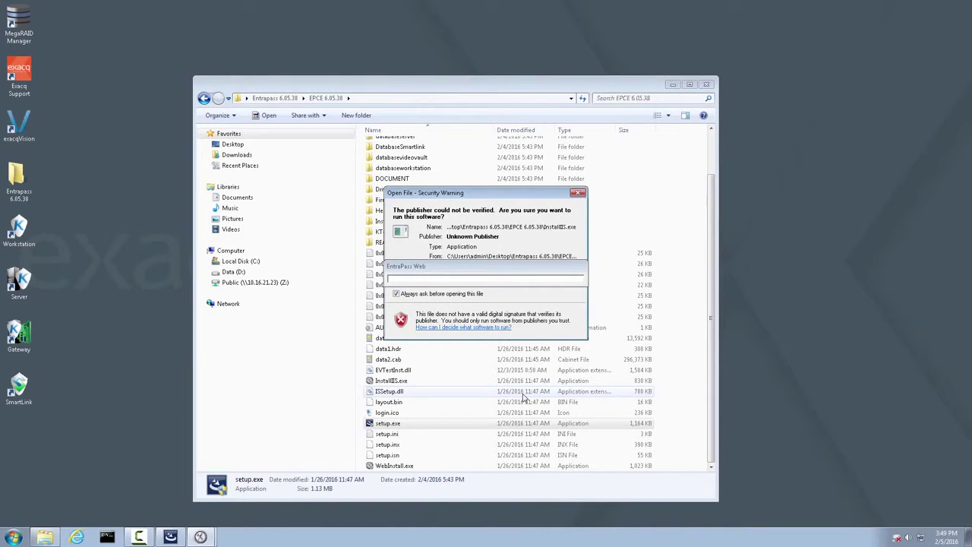
# Step: Allow InstallIIS.exe and the EntraPass Web setup package to run despite their security warnings
pyautogui.moveTo(462, 199); pyautogui.dragTo(235, 195)
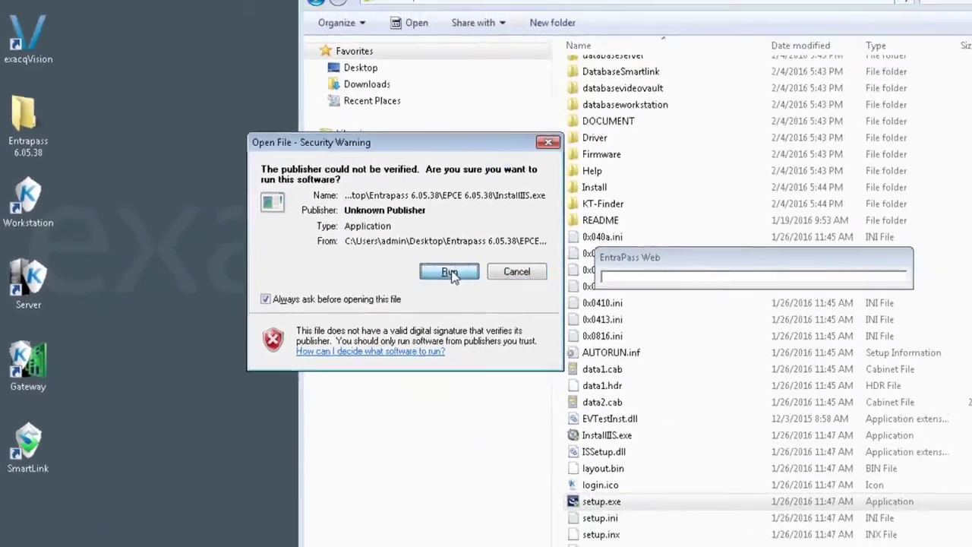
pyautogui.click(589, 269)
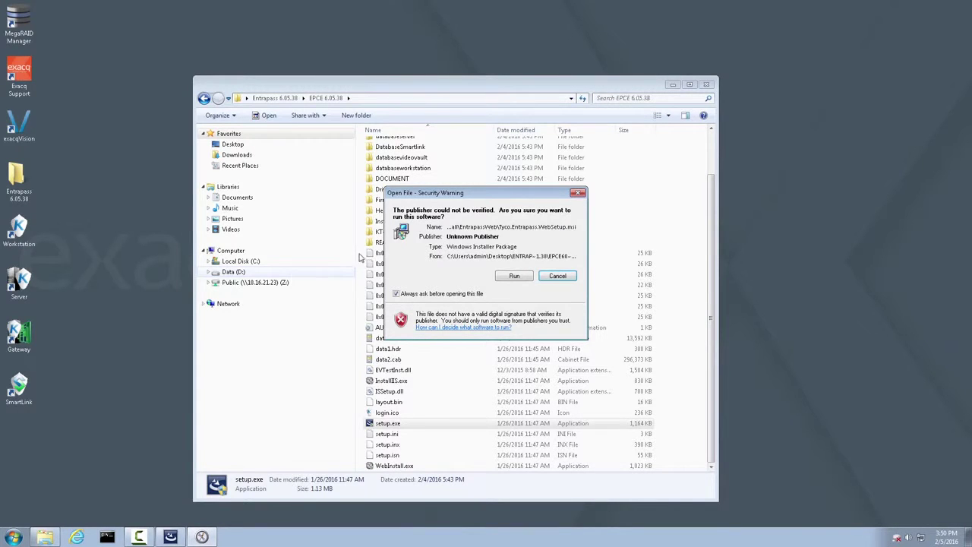
pyautogui.moveTo(463, 194); pyautogui.dragTo(371, 198)
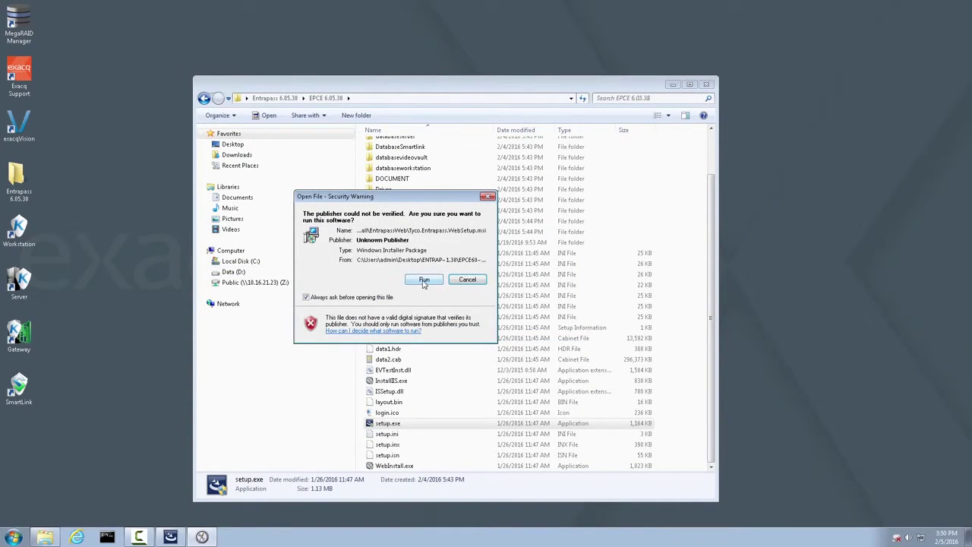
pyautogui.click(424, 281)
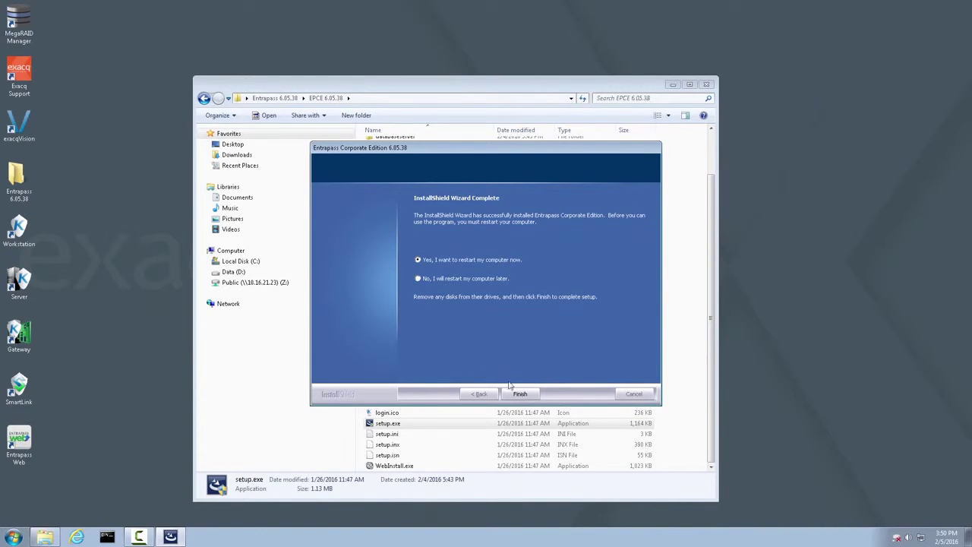
# Step: Close the wizard with Finish, keeping 'Yes, I want to restart my computer now' selected
pyautogui.click(520, 395)
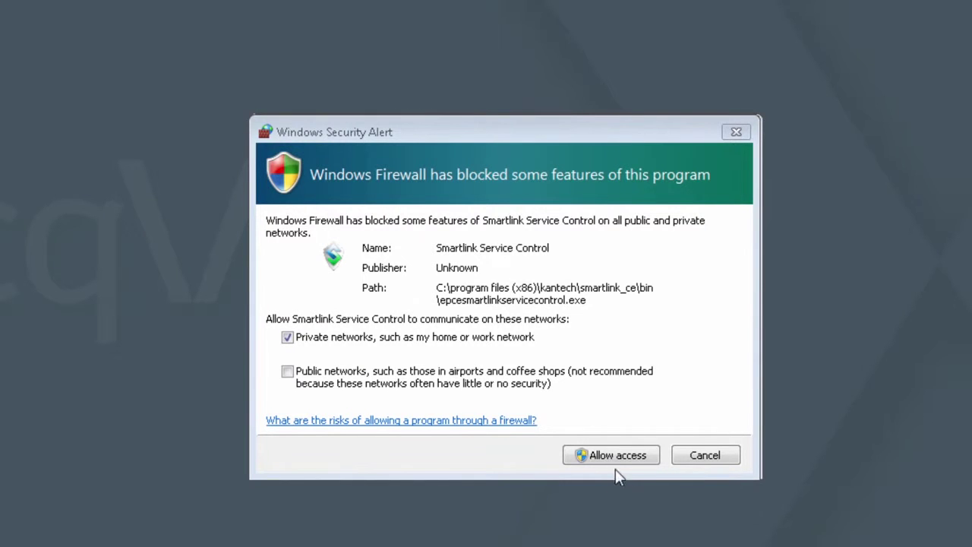
# Step: Grant firewall access to Smartlink, Server and Gateway Service Control in turn
pyautogui.click(612, 461)
pyautogui.click(612, 455)
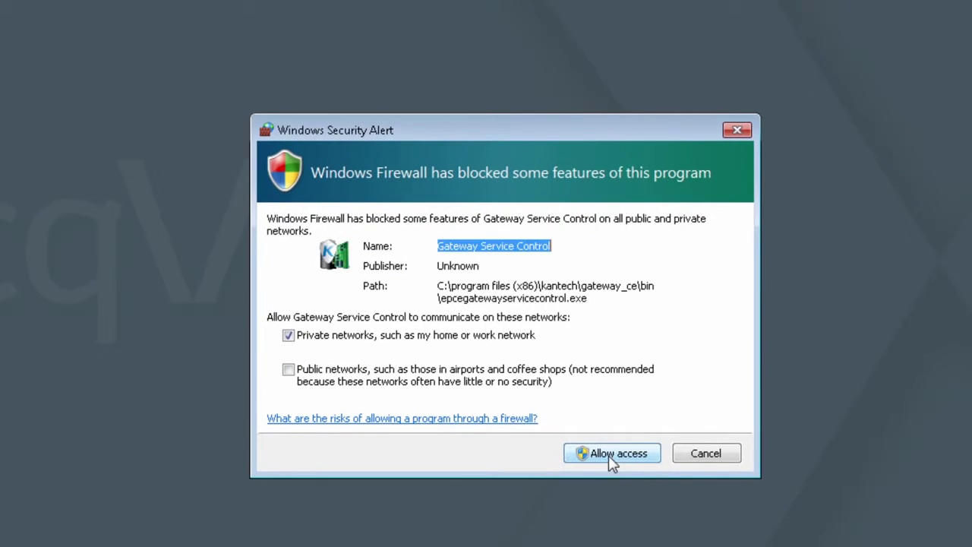
pyautogui.click(612, 455)
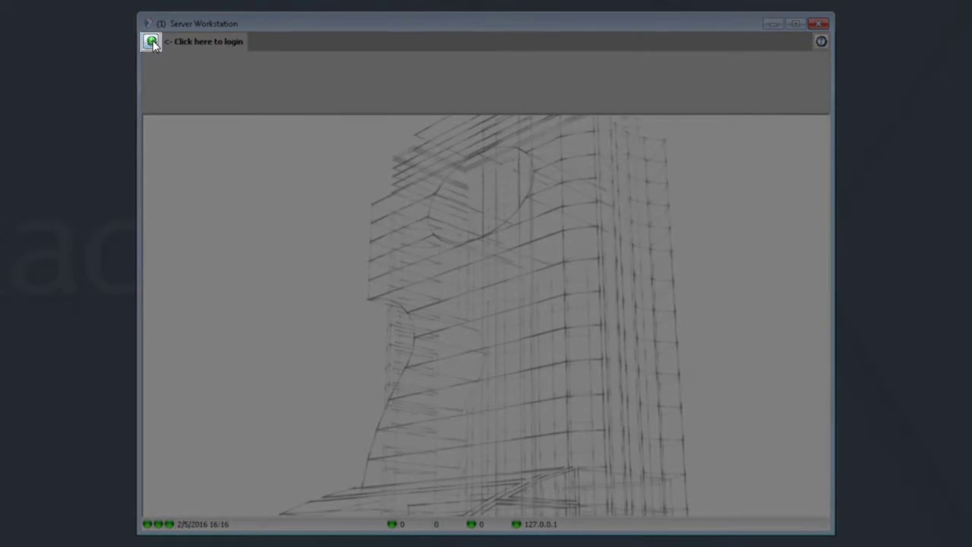
# Step: Log in as operator kantech, entering the temporary password in capitals
pyautogui.click(153, 40)
pyautogui.doubleClick(524, 269)
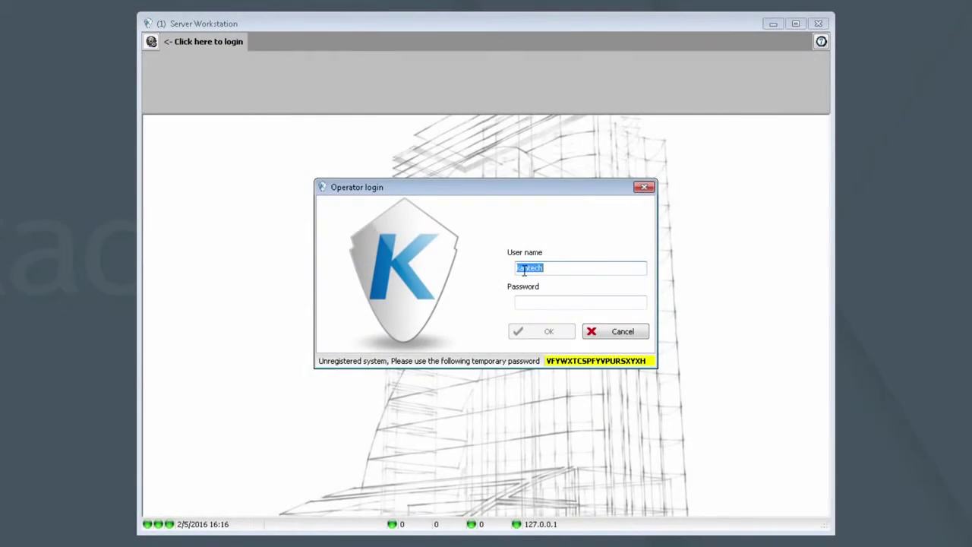
pyautogui.click(529, 302)
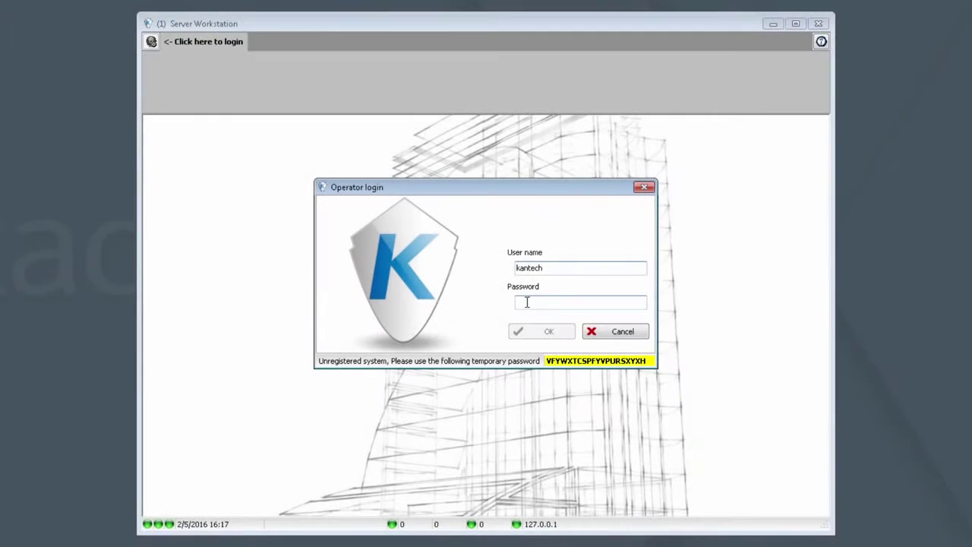
pyautogui.press('capslock')
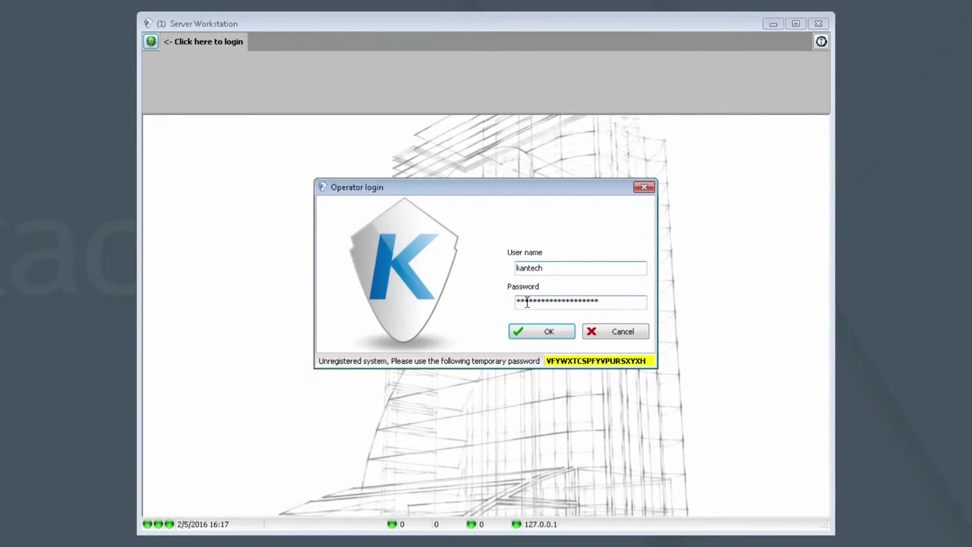
pyautogui.click(534, 335)
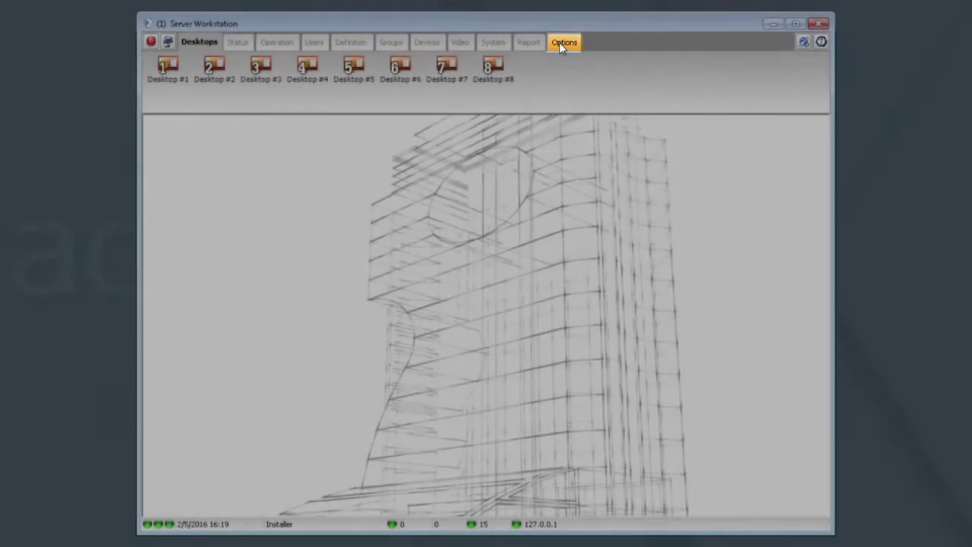
# Step: Register the system from the System options by entering and accepting the registration confirmation code
pyautogui.click(561, 43)
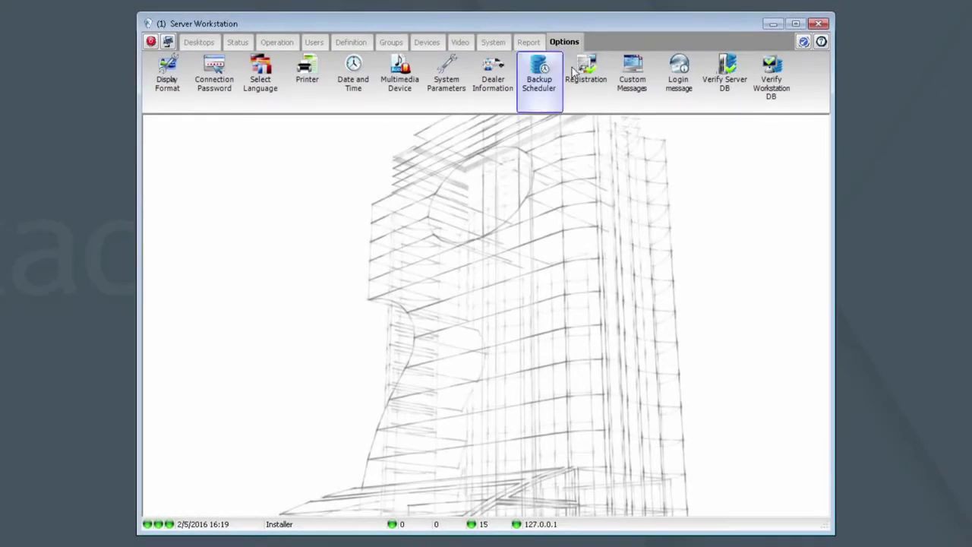
pyautogui.click(587, 70)
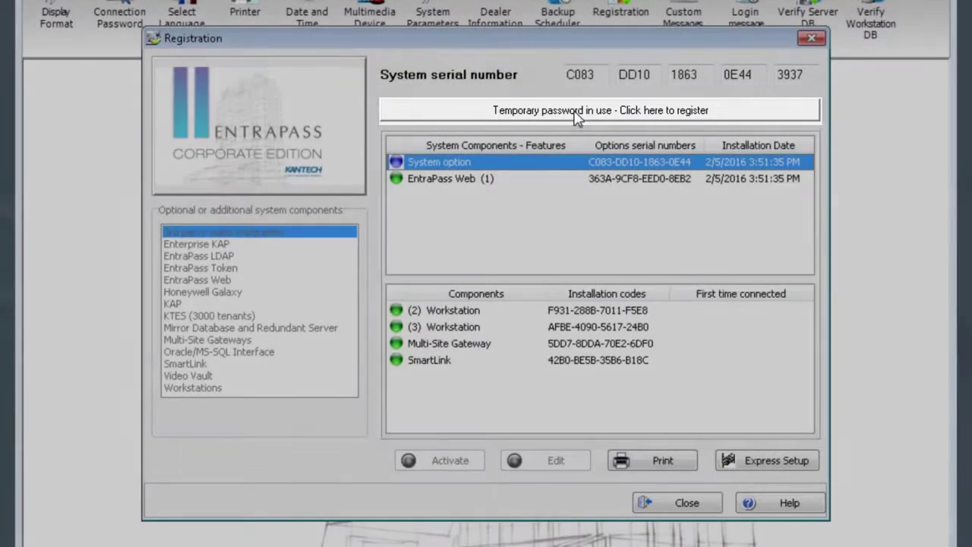
pyautogui.click(575, 112)
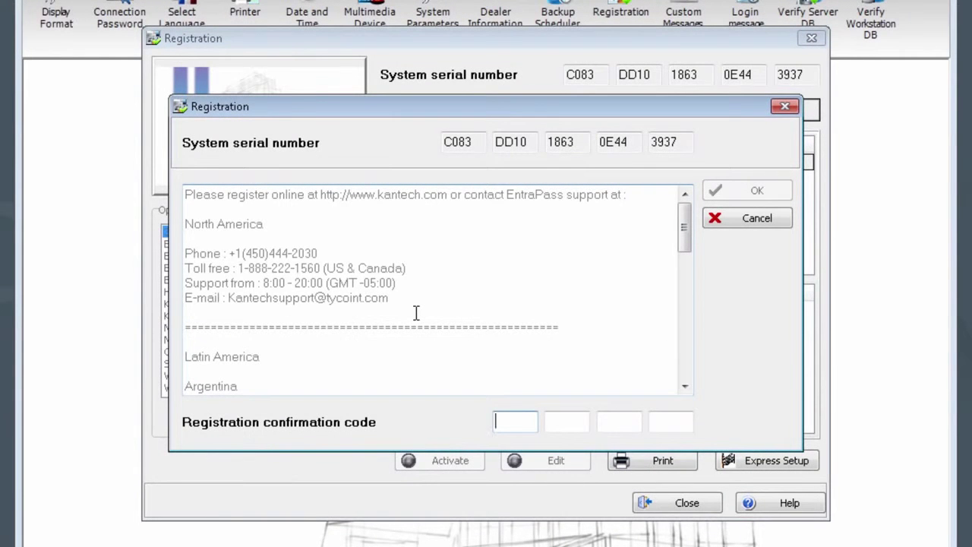
pyautogui.click(514, 422)
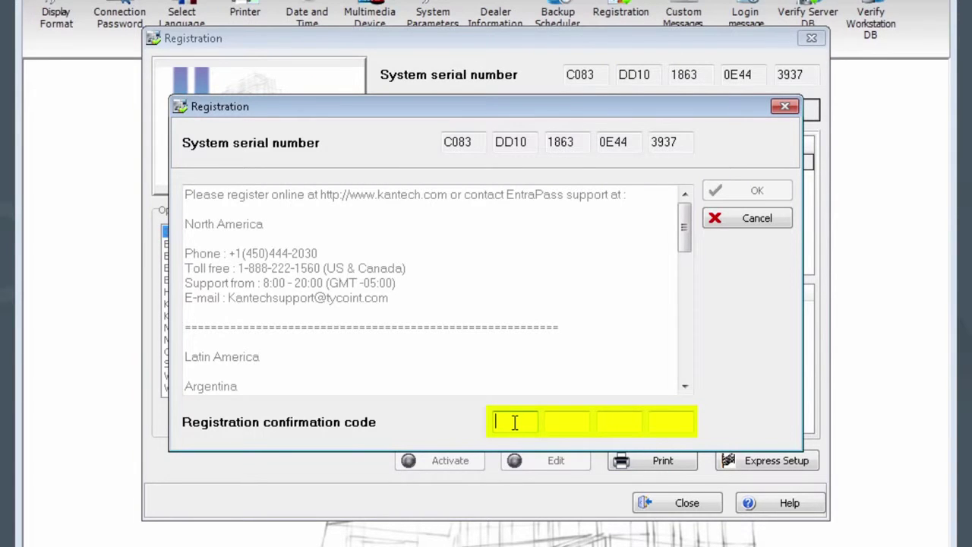
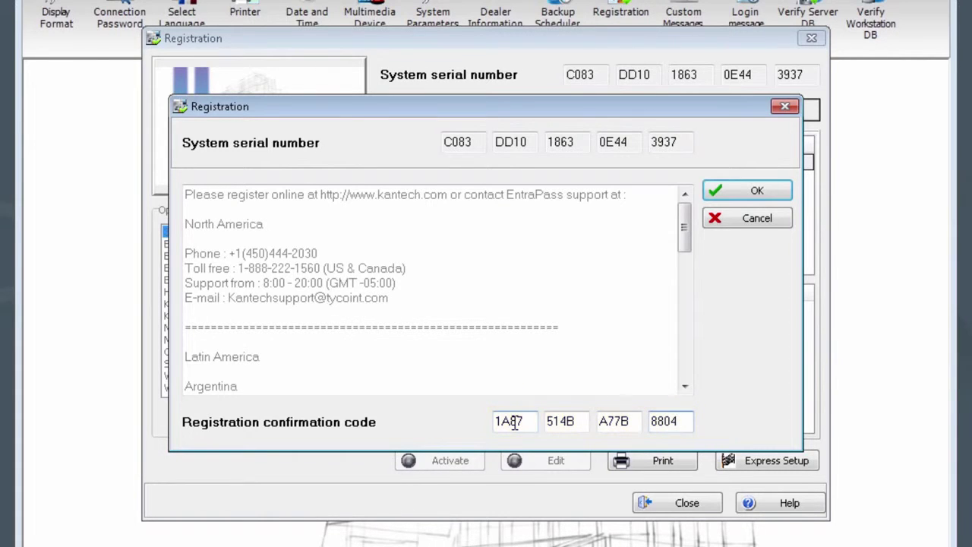
pyautogui.click(747, 192)
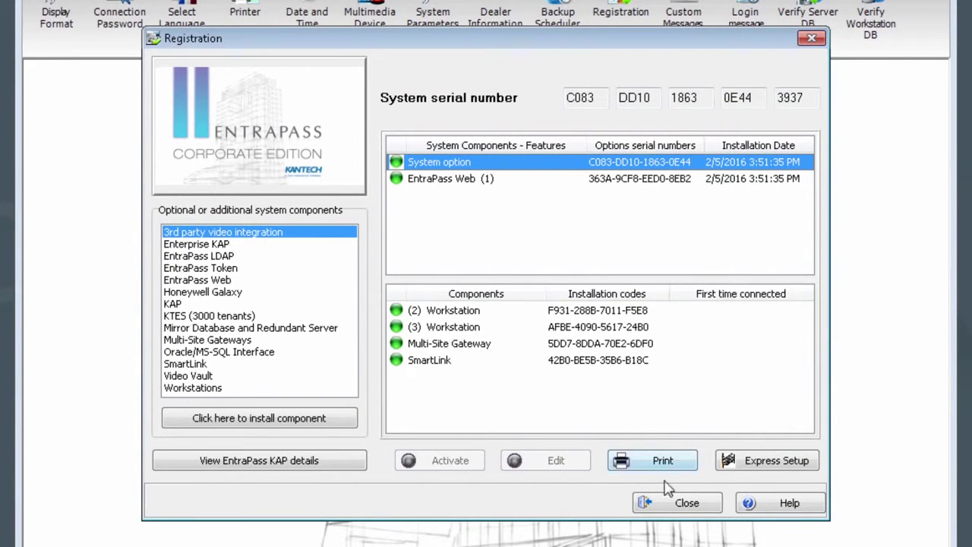
# Step: Close Registration, cancel the connection password change, then confirm logging out and exiting the Workstation
pyautogui.click(681, 509)
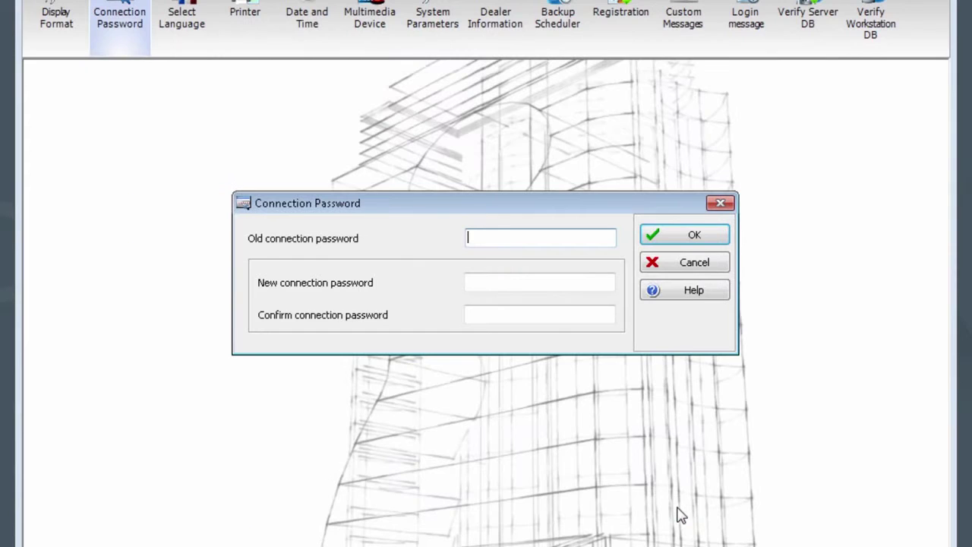
pyautogui.click(699, 263)
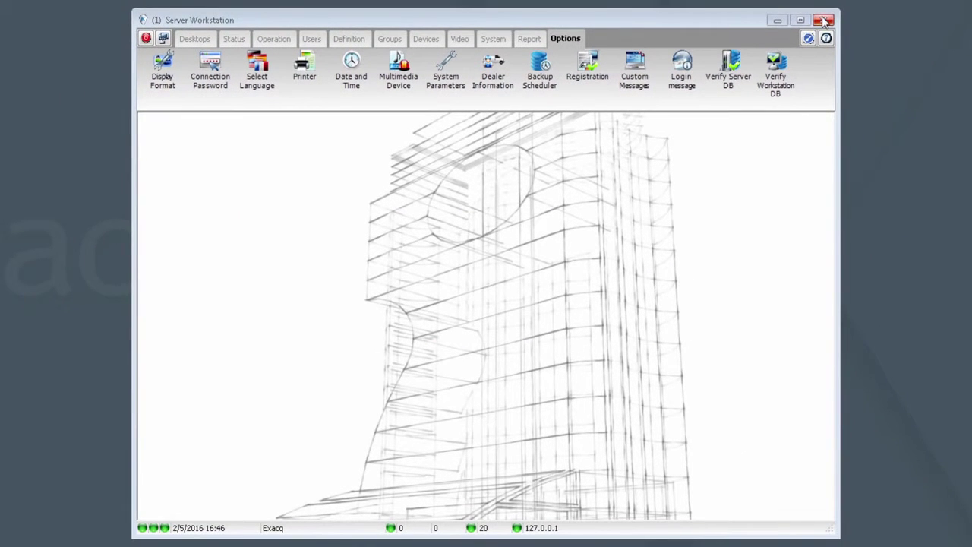
pyautogui.click(826, 21)
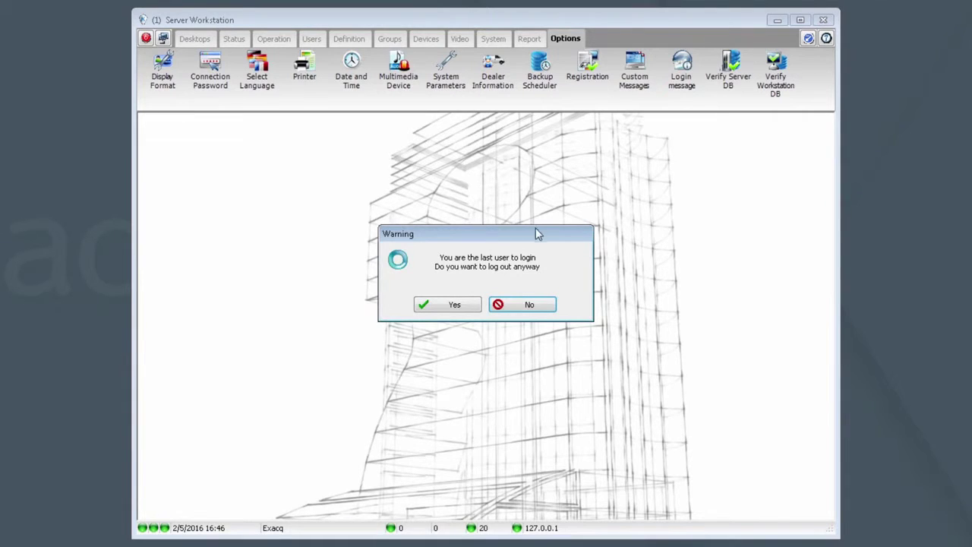
pyautogui.click(450, 306)
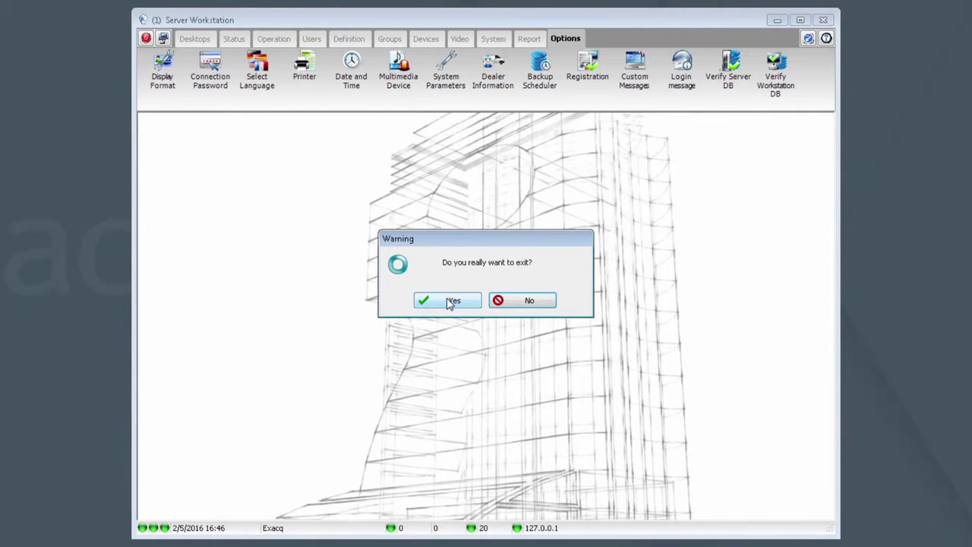
pyautogui.click(449, 302)
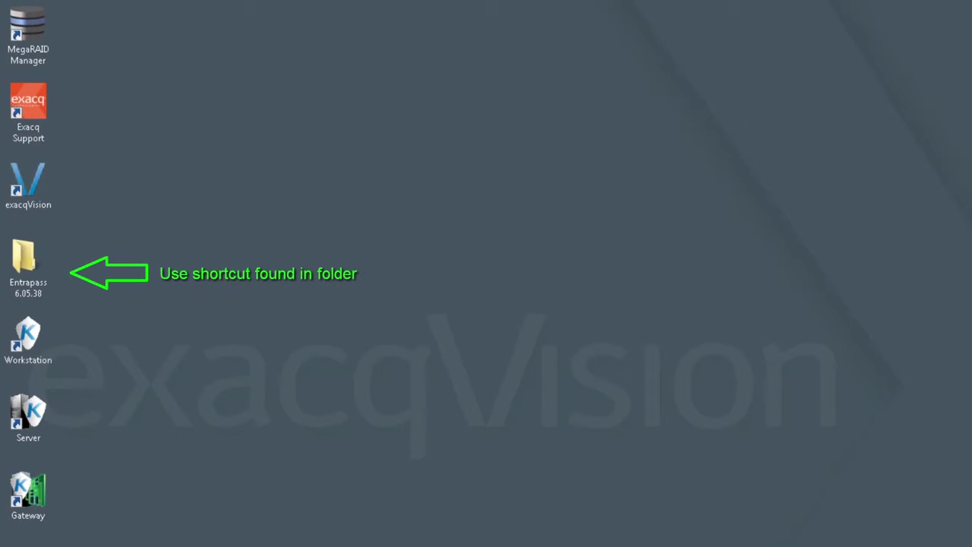
# Step: Launch EntrapassWeb Client Setup from the Entrapass 6.05.38 folder and run the downloaded Silverlight installer
pyautogui.doubleClick(28, 262)
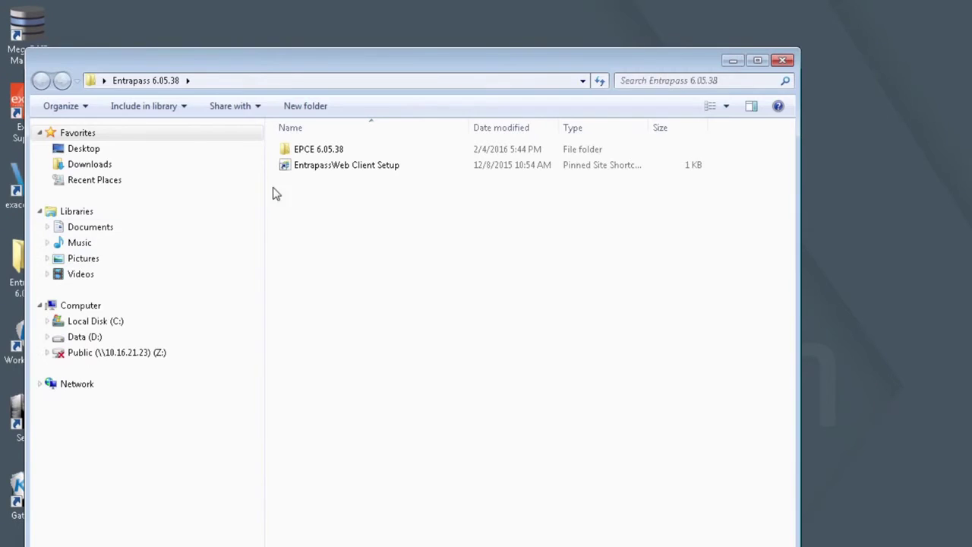
pyautogui.click(318, 168)
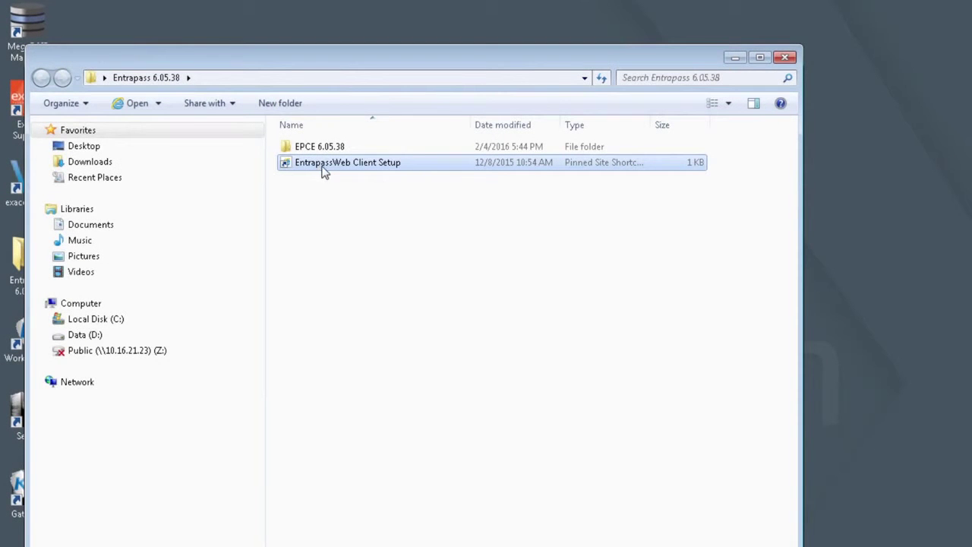
pyautogui.click(335, 245)
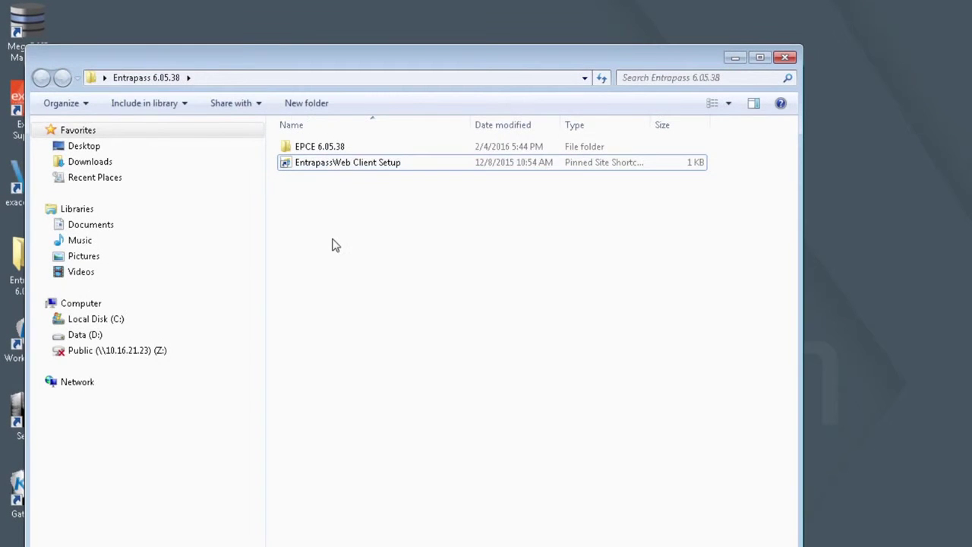
pyautogui.doubleClick(330, 163)
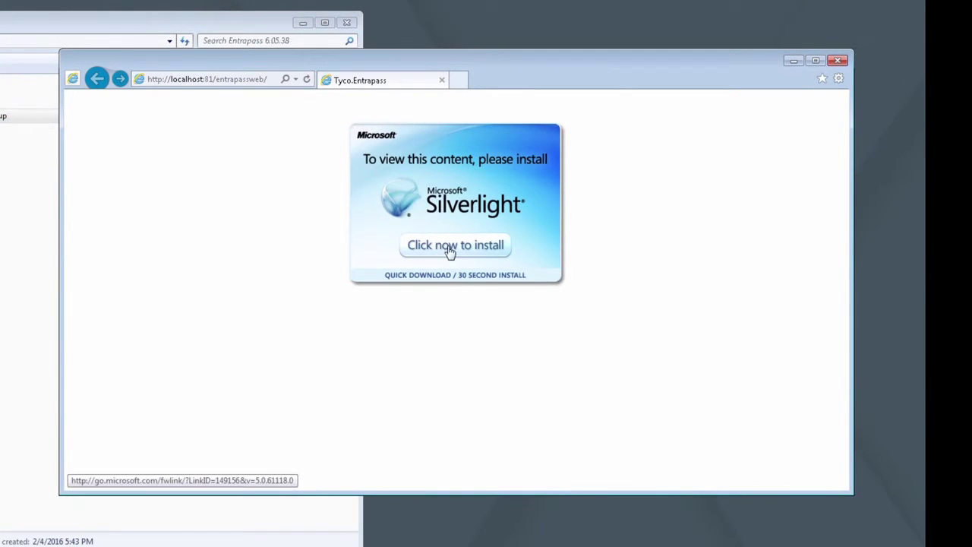
pyautogui.click(450, 247)
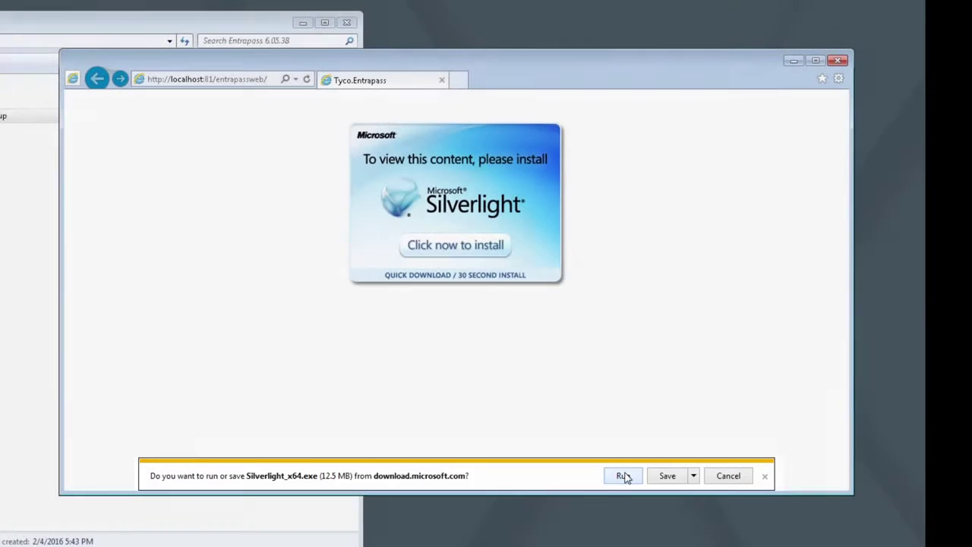
pyautogui.click(622, 475)
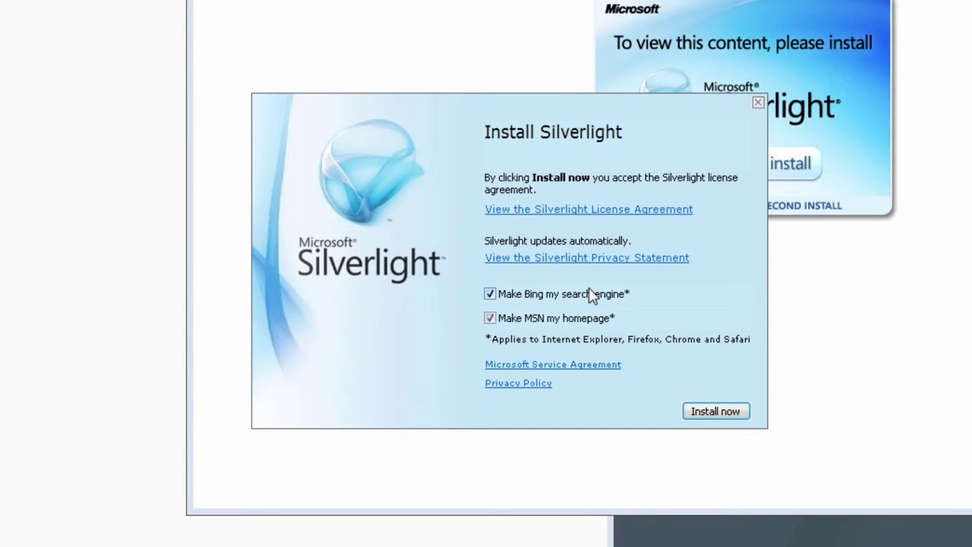
# Step: Install Microsoft Silverlight, pass the Microsoft Update page, and close the installer once it succeeds
pyautogui.click(718, 413)
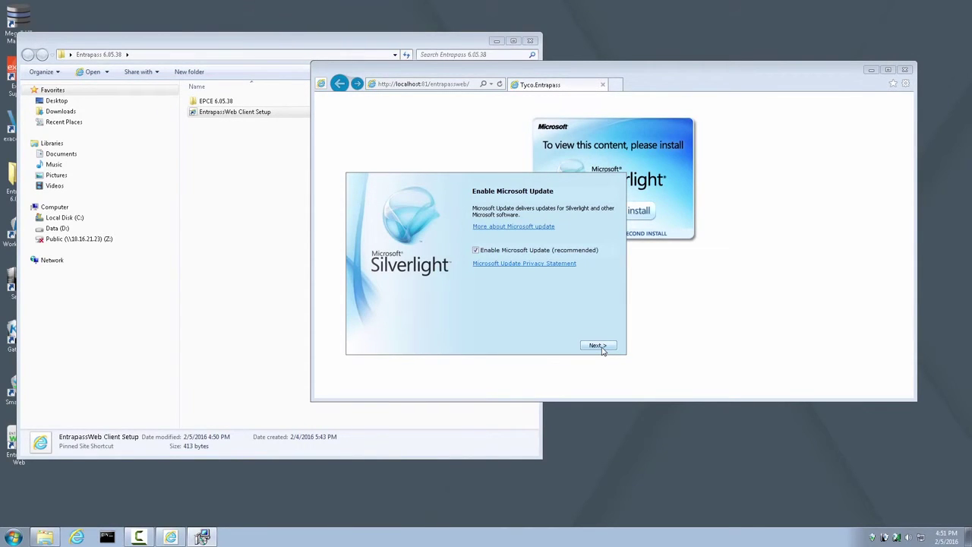
pyautogui.click(598, 345)
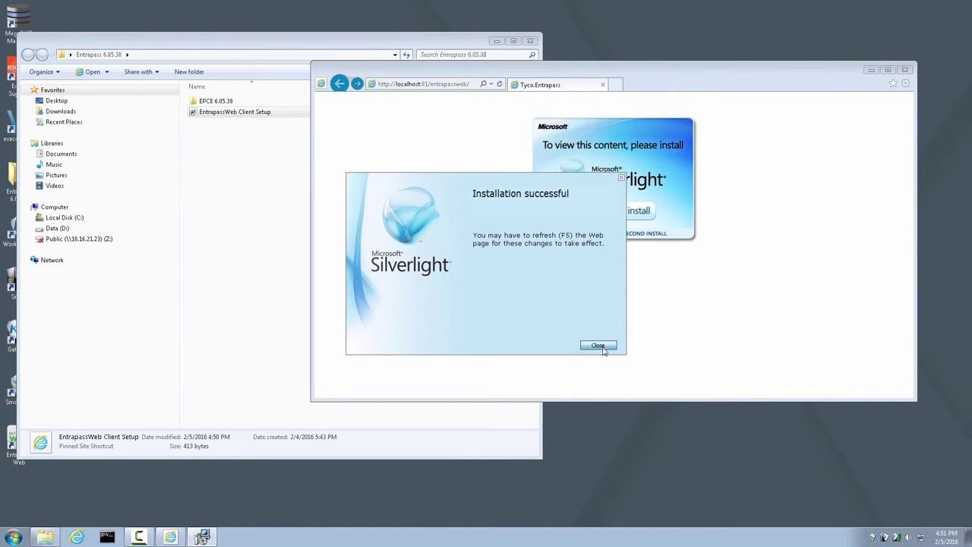
pyautogui.click(600, 347)
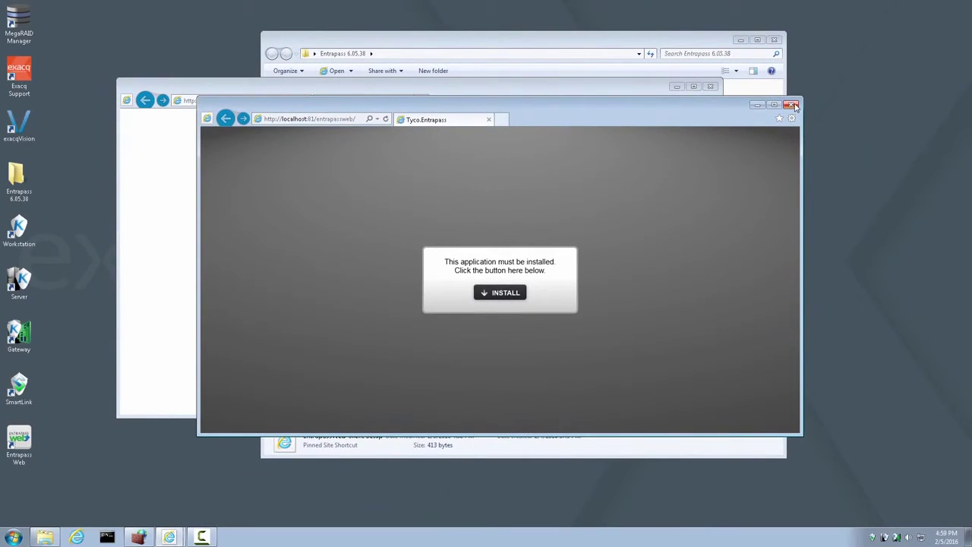
# Step: Close the extra browser window, relaunch EntrapassWeb Client Setup, and approve installing the EntraPass Web app
pyautogui.click(792, 104)
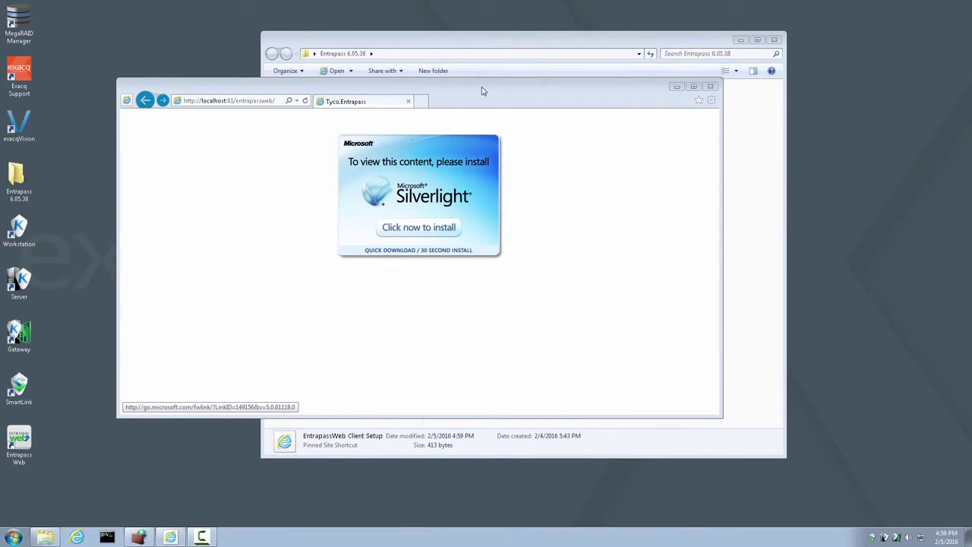
pyautogui.moveTo(481, 91); pyautogui.dragTo(487, 155)
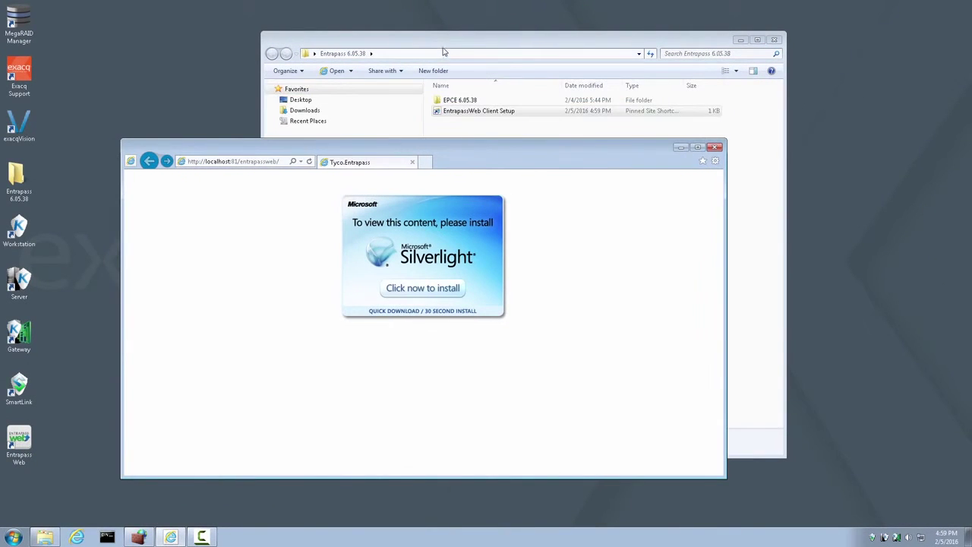
pyautogui.click(442, 38)
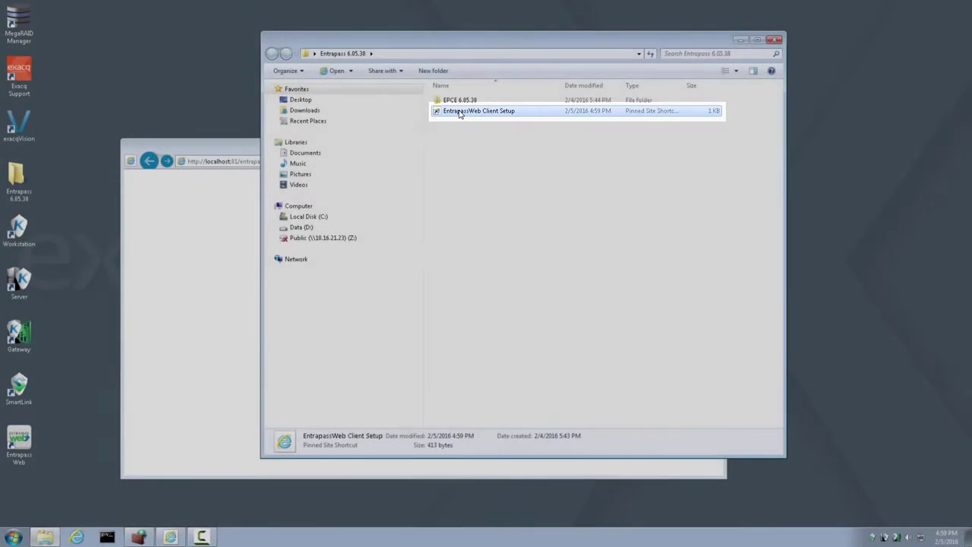
pyautogui.doubleClick(460, 111)
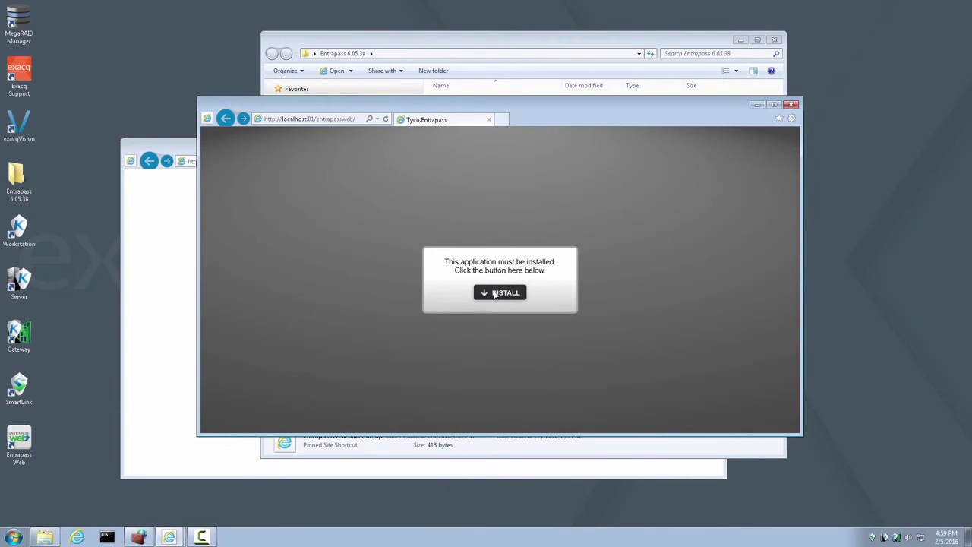
pyautogui.click(495, 294)
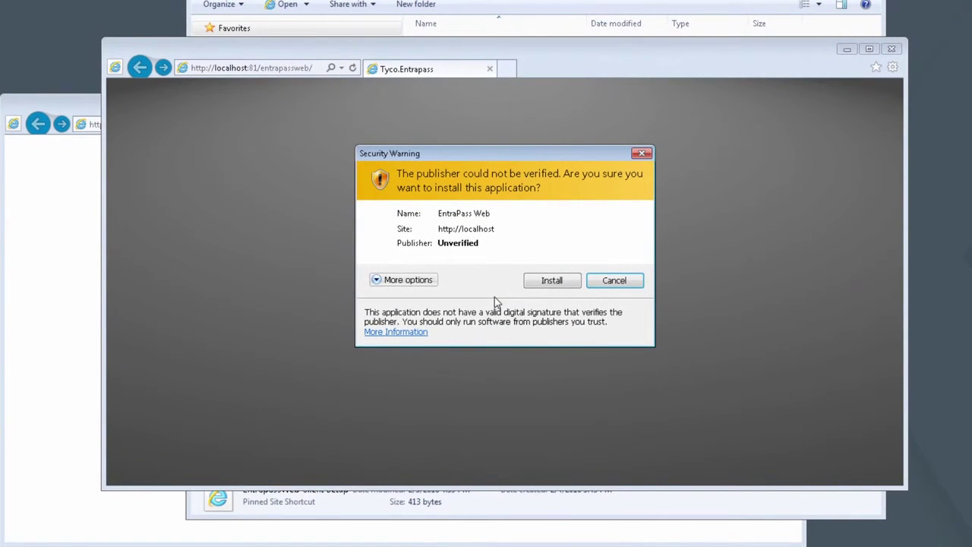
pyautogui.click(552, 281)
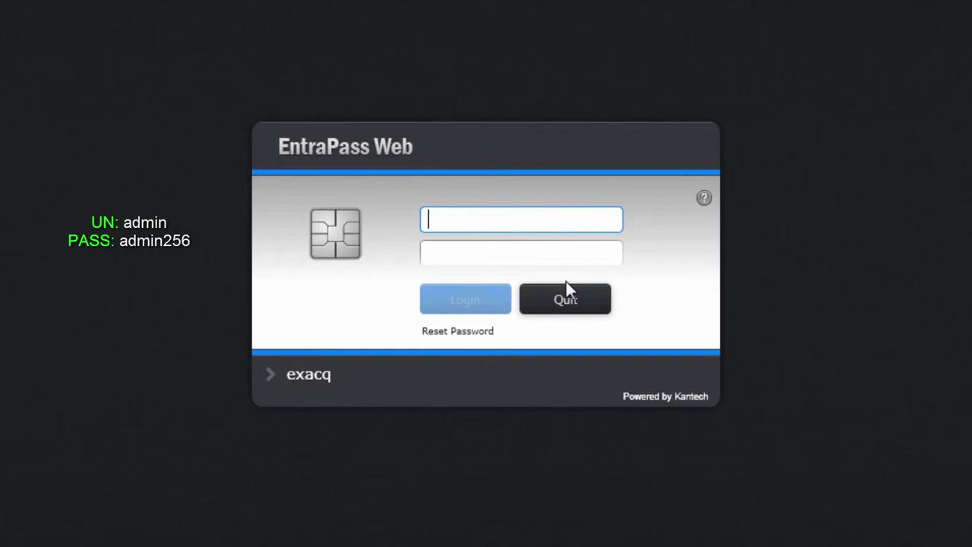
# Step: Enter the administrator user name and password in EntraPass Web, then close the app window
pyautogui.write('admin')
pyautogui.press('Tab')
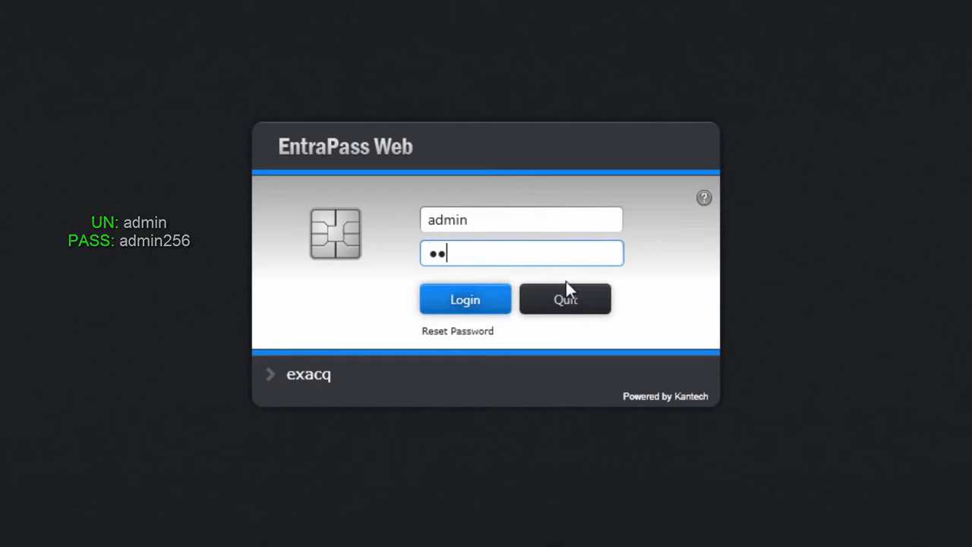
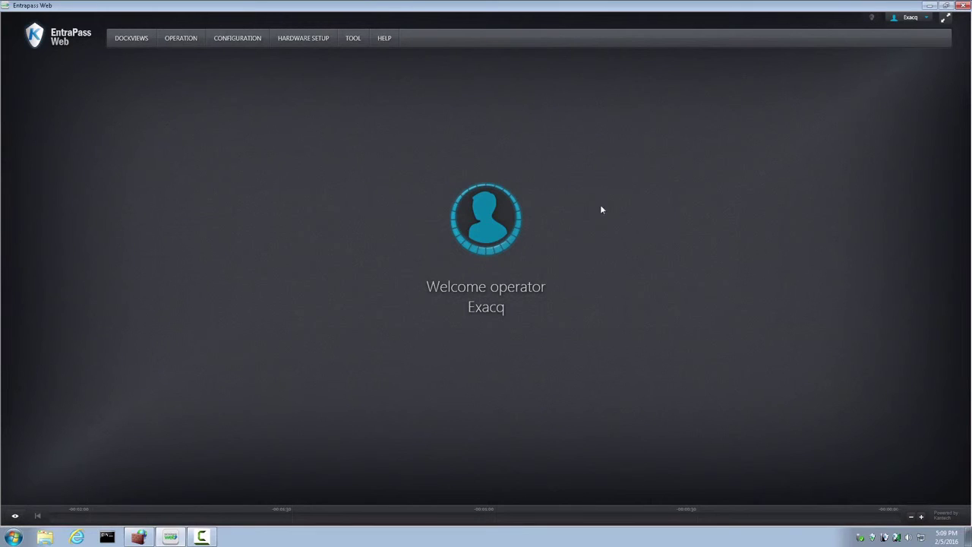
pyautogui.click(962, 6)
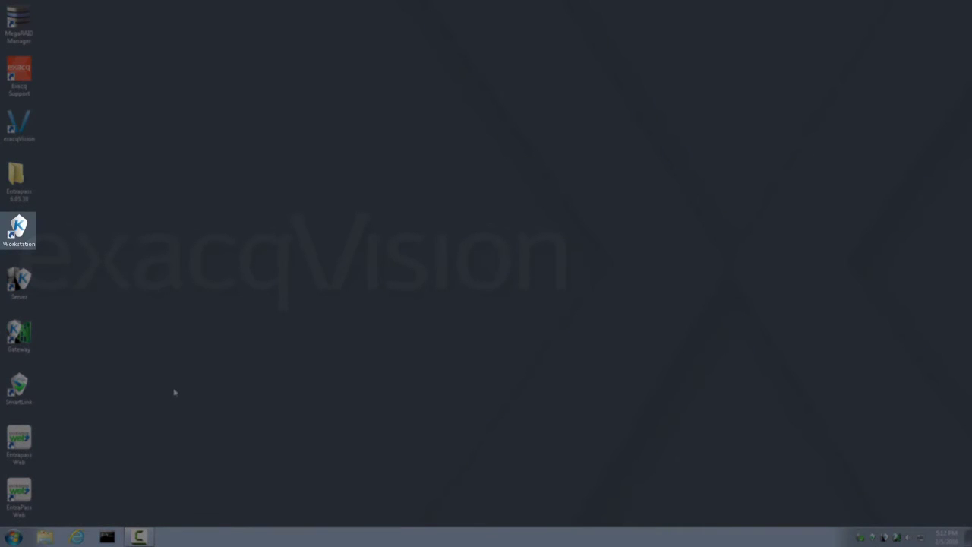
# Step: Launch EntraPass Workstation and log in with the administrator user name and password
pyautogui.doubleClick(19, 225)
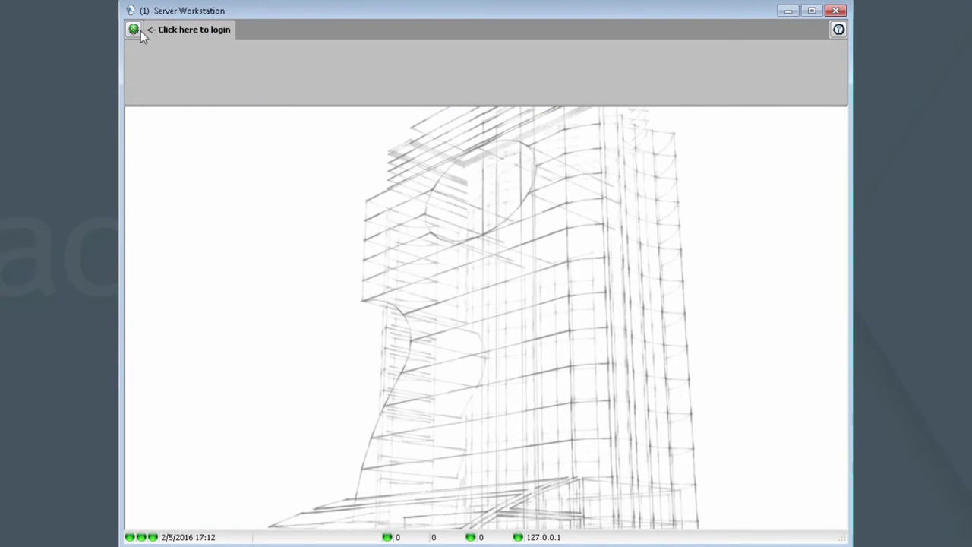
pyautogui.click(138, 31)
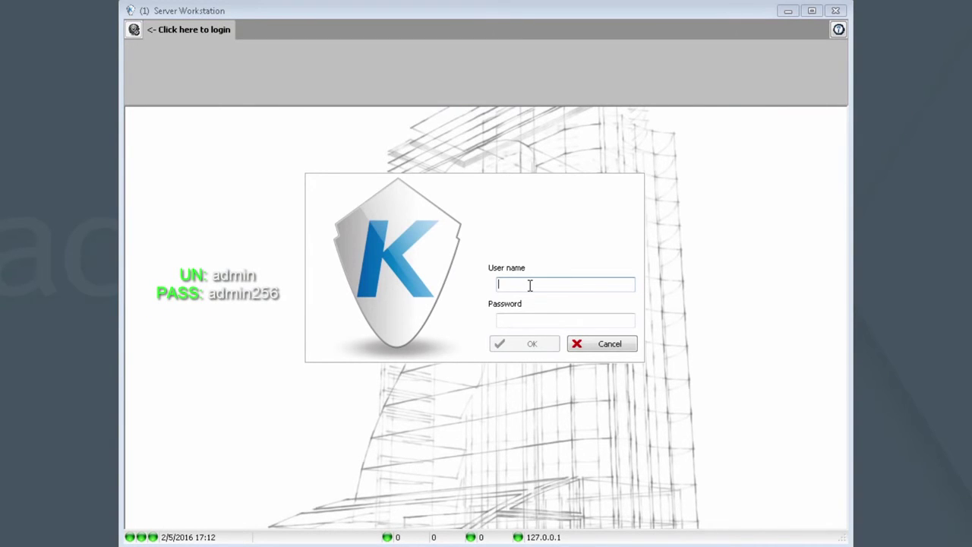
pyautogui.write('admin')
pyautogui.press('Tab')
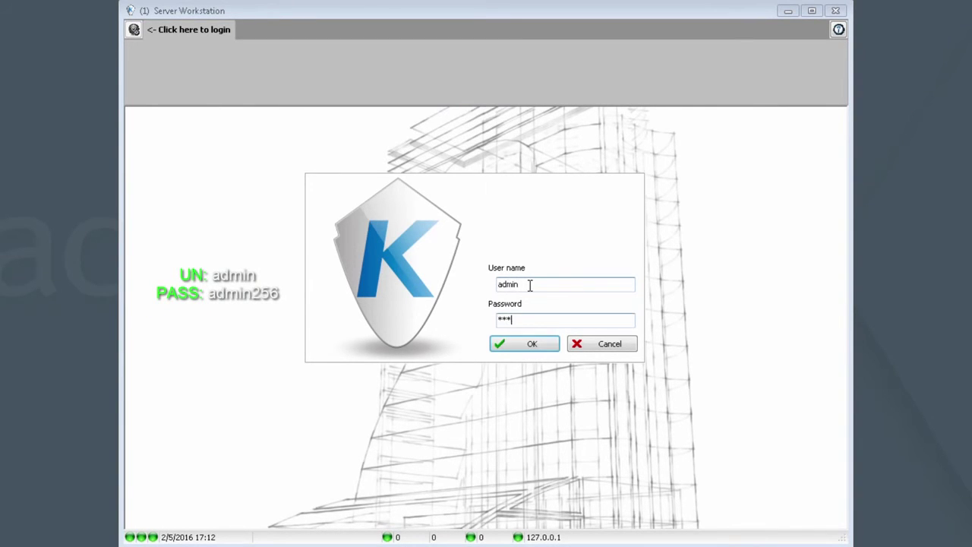
pyautogui.press('Return')
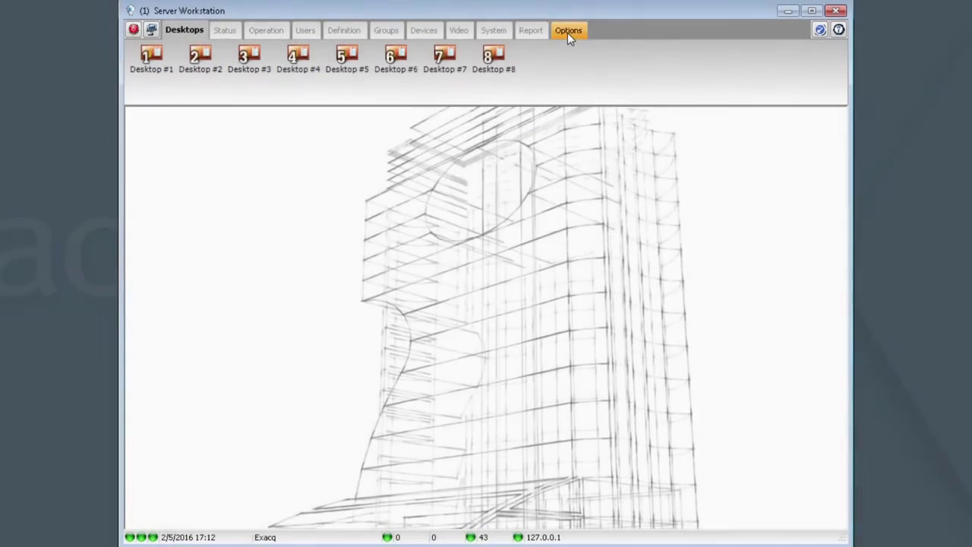
# Step: In Options > Backup Scheduler, set the Data tab to the specific folder E: [USB DRIVE]
pyautogui.click(567, 33)
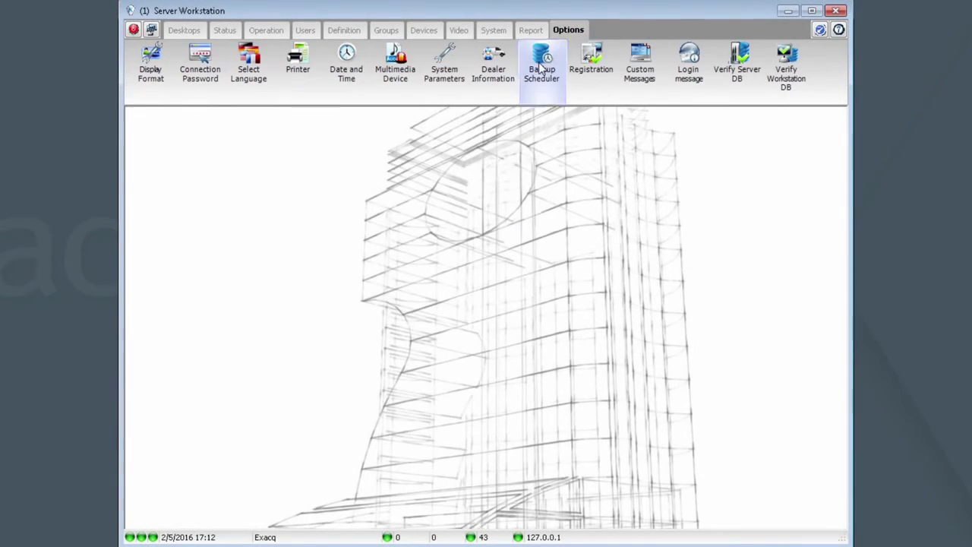
pyautogui.click(540, 60)
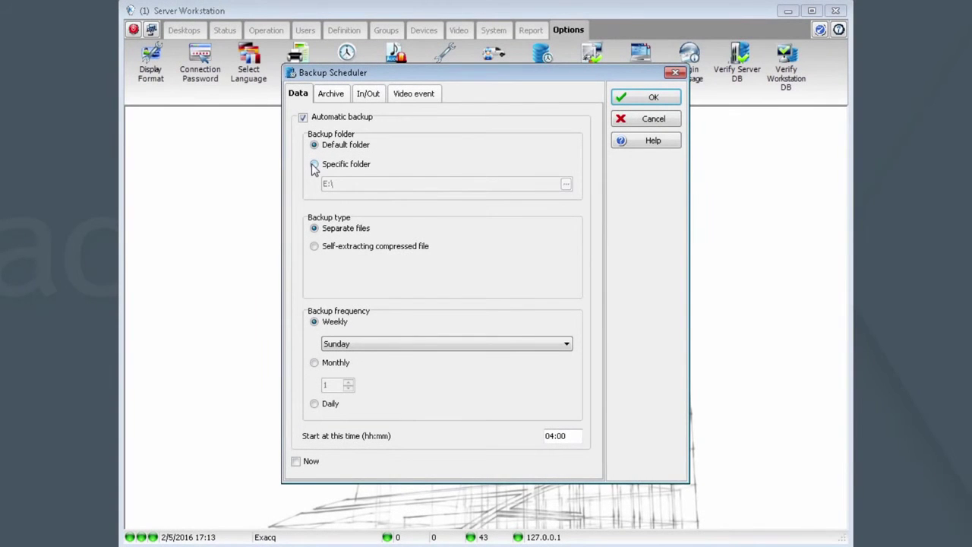
pyautogui.click(314, 164)
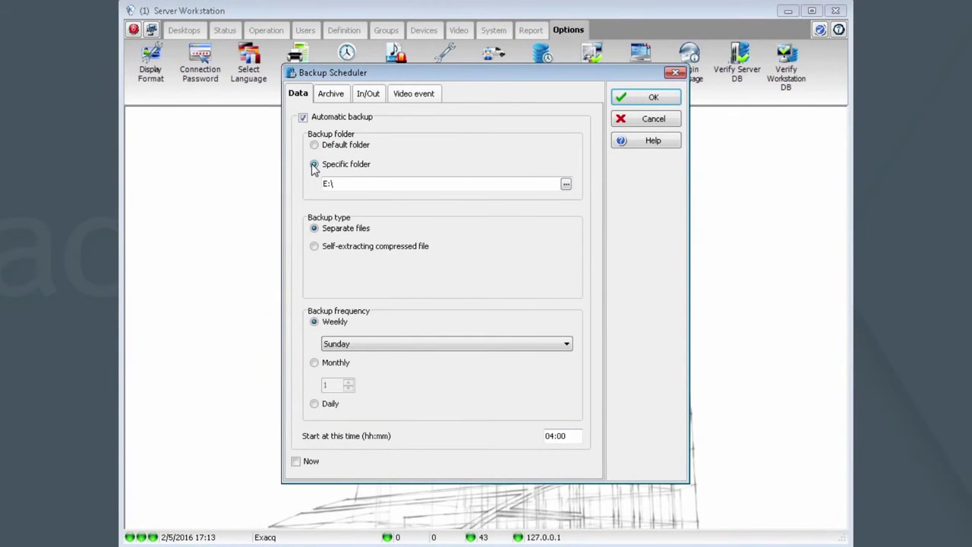
pyautogui.click(566, 186)
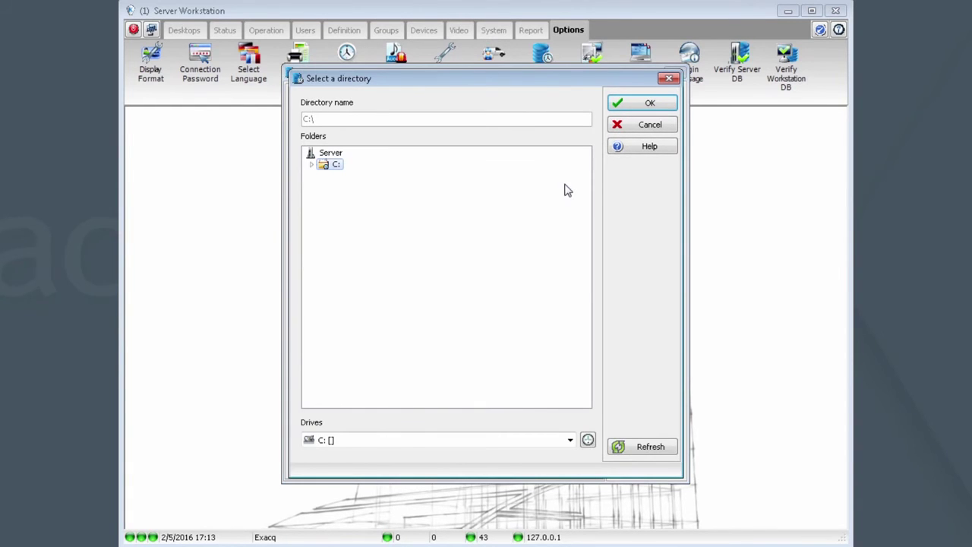
pyautogui.click(570, 440)
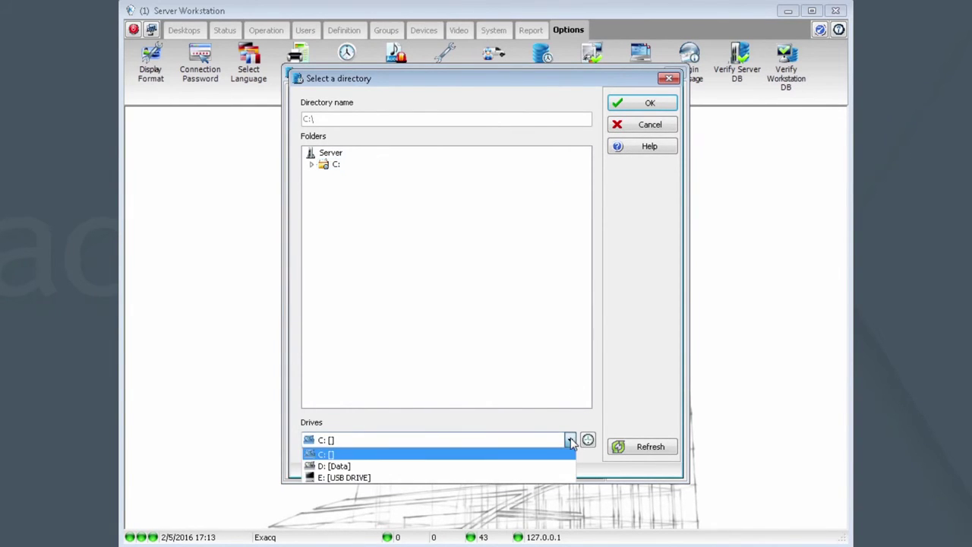
pyautogui.click(408, 477)
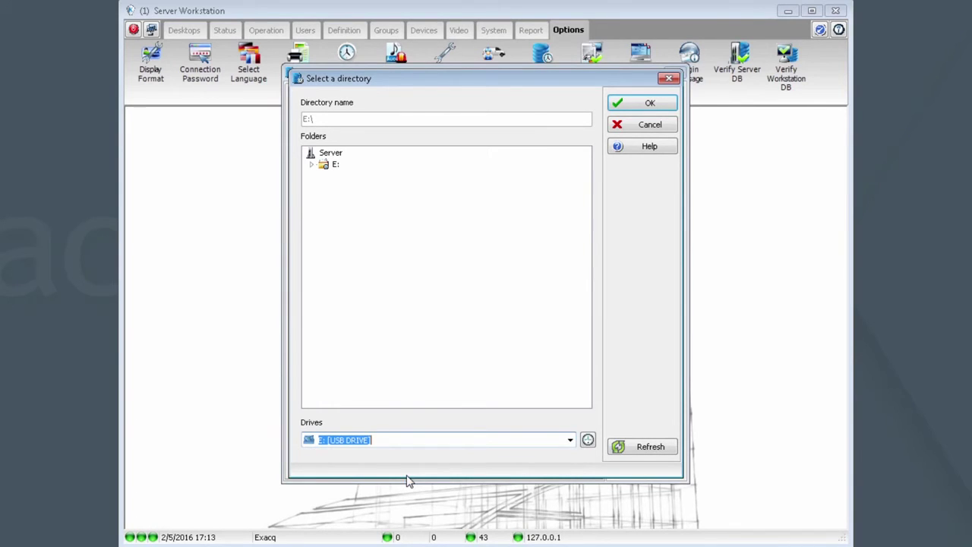
pyautogui.click(644, 105)
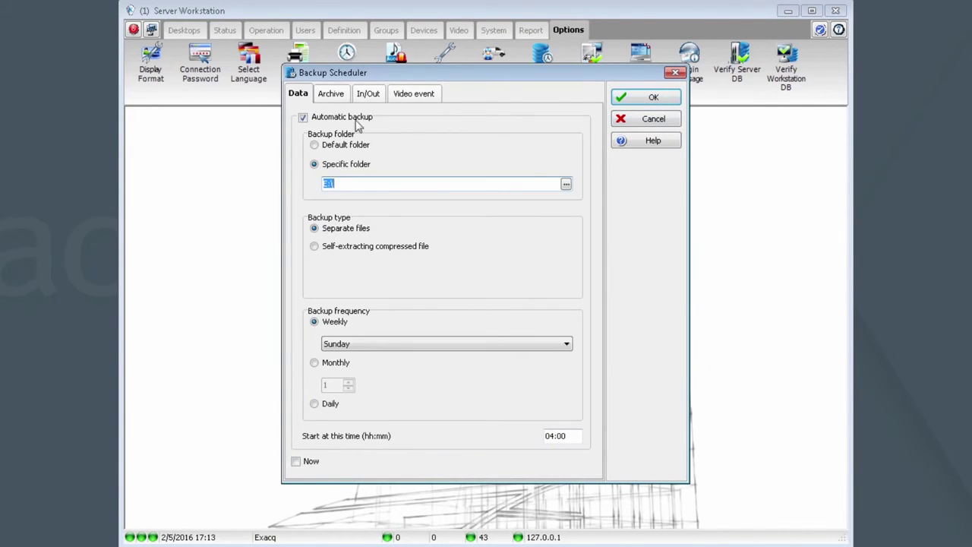
# Step: Set the Archive backup to the specific folder E: [USB DRIVE]
pyautogui.click(329, 95)
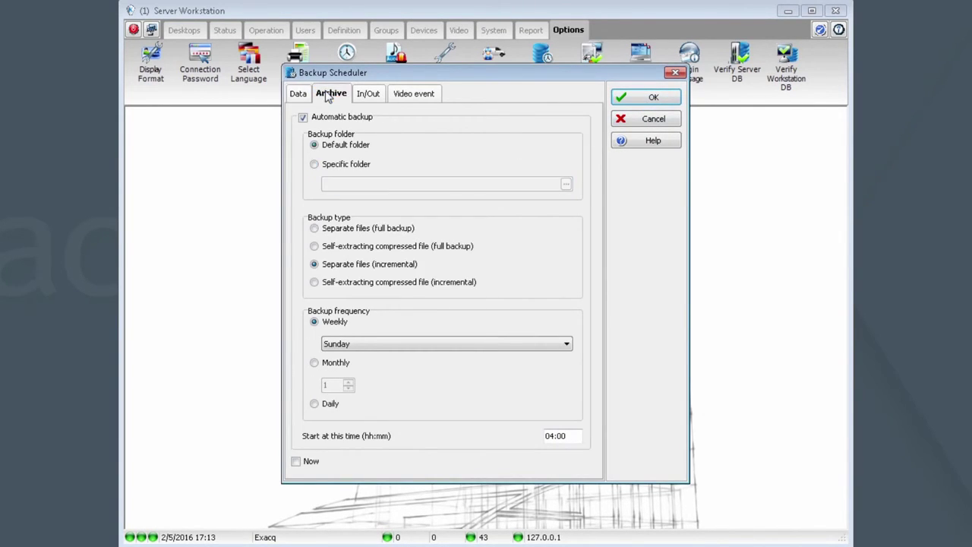
pyautogui.click(314, 166)
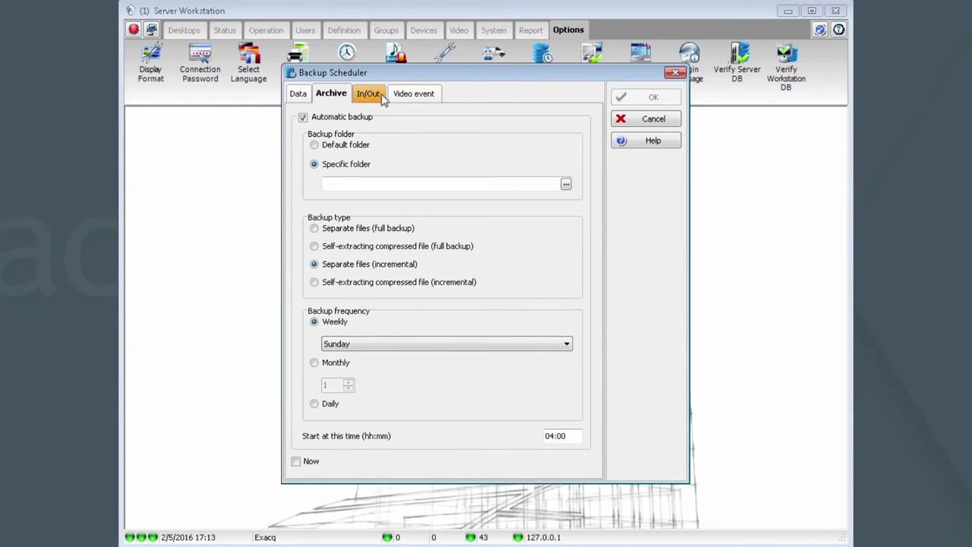
pyautogui.click(567, 185)
pyautogui.click(570, 440)
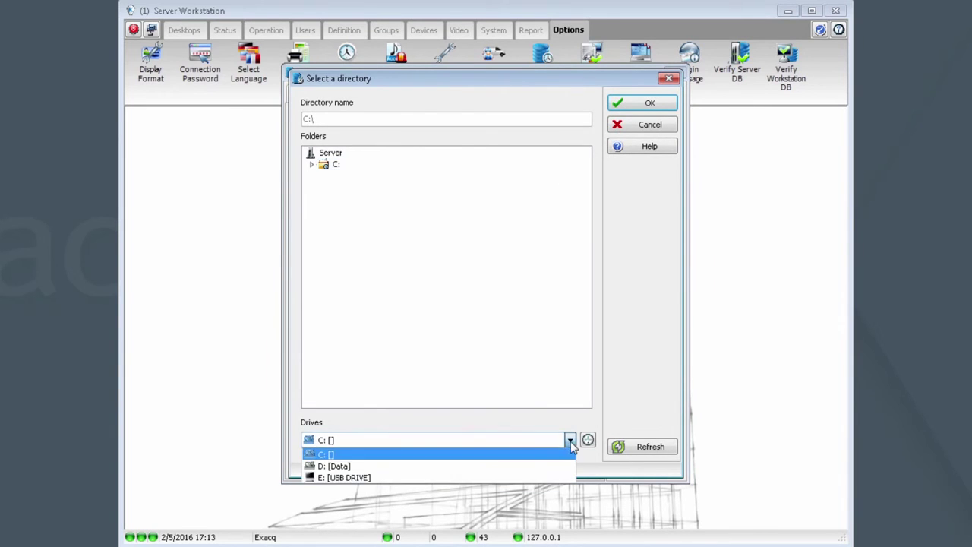
pyautogui.click(481, 477)
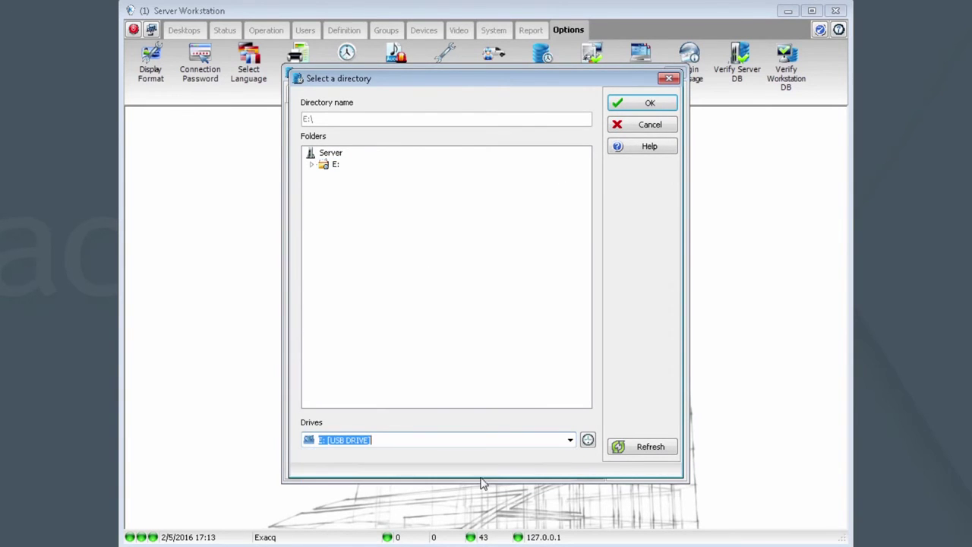
pyautogui.click(634, 103)
# Step: Set the In/Out backup to the specific folder E: [USB DRIVE]
pyautogui.click(368, 94)
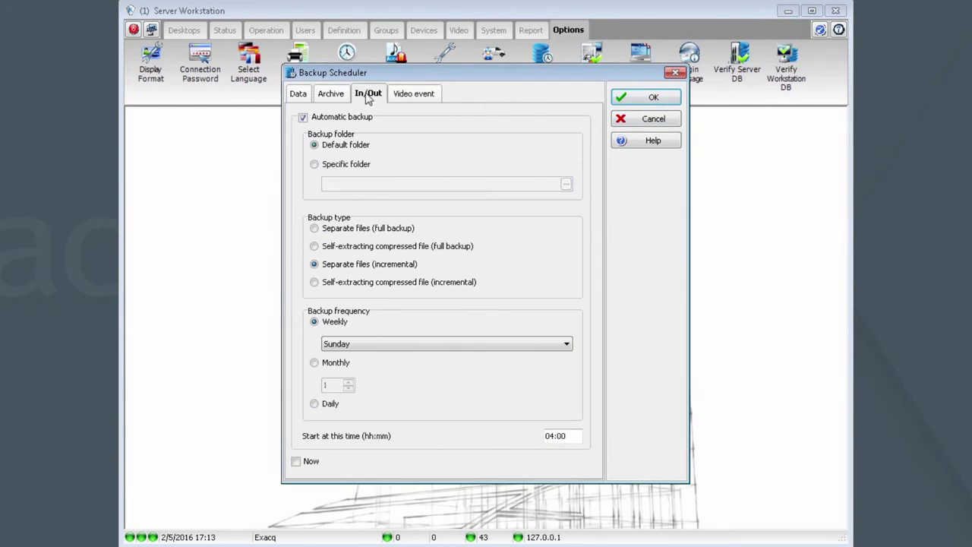
pyautogui.click(314, 165)
pyautogui.click(566, 184)
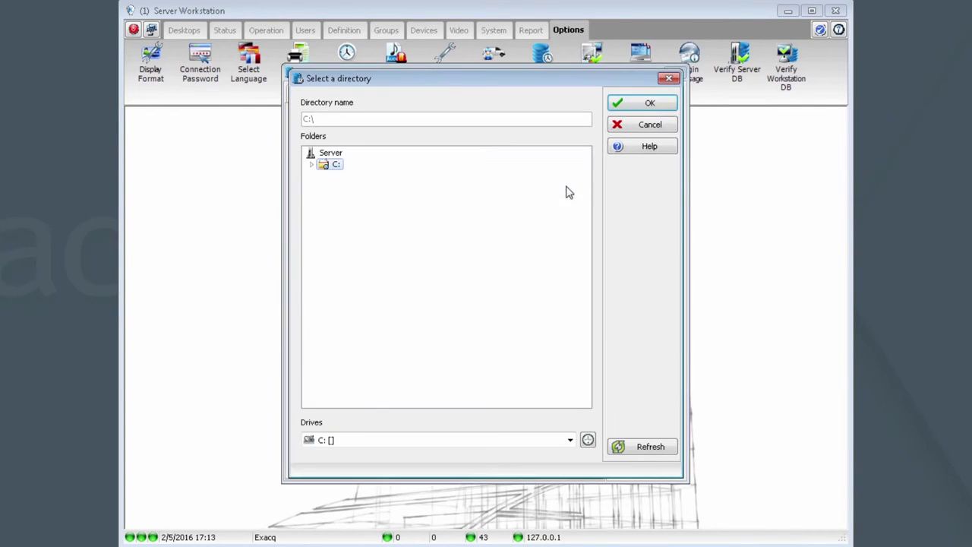
pyautogui.click(570, 440)
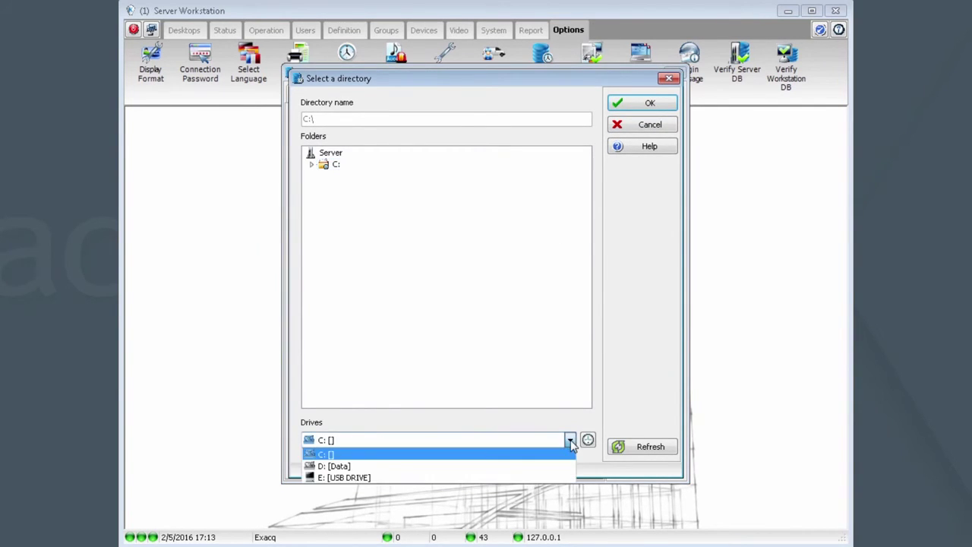
pyautogui.click(501, 477)
pyautogui.click(630, 107)
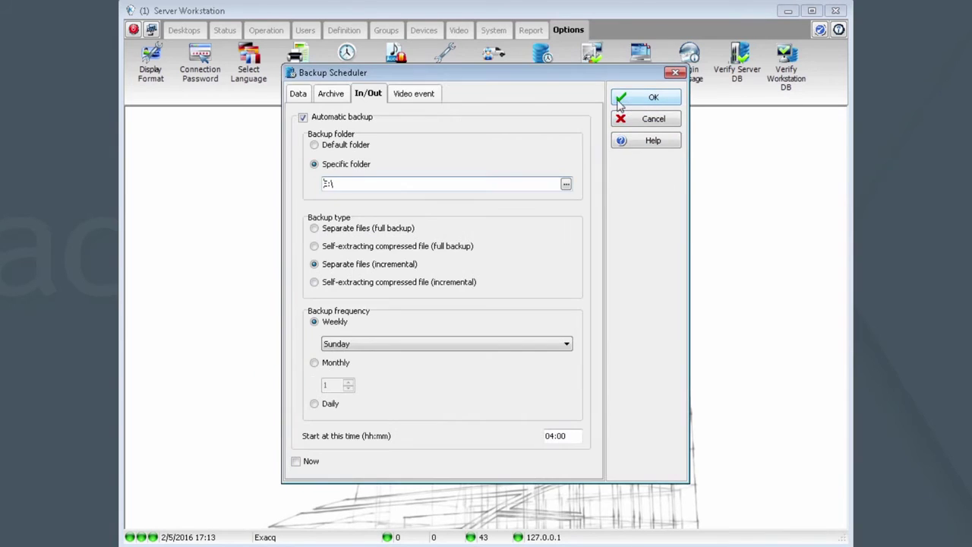
# Step: Set the Video event backup to the specific folder E: [USB DRIVE] and save the Backup Scheduler
pyautogui.click(418, 97)
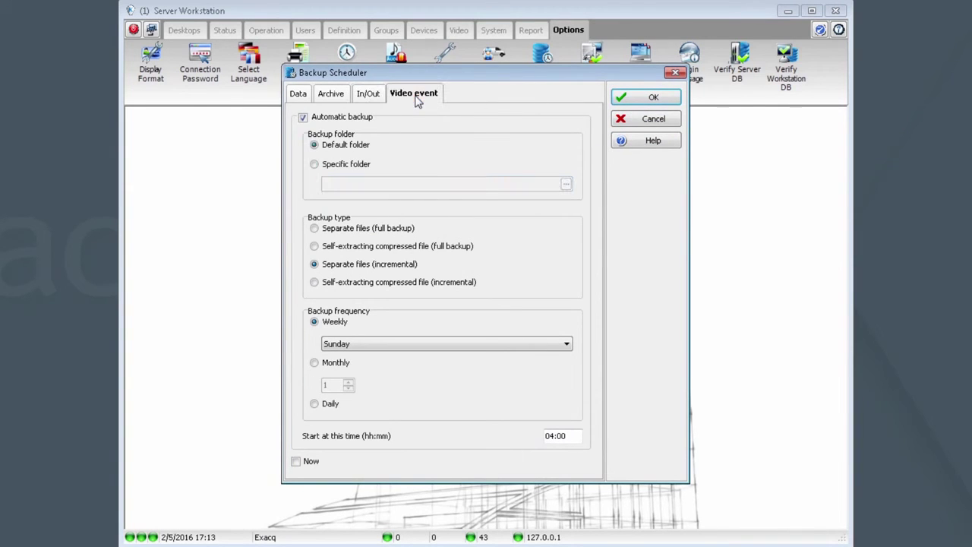
pyautogui.click(346, 164)
pyautogui.click(566, 185)
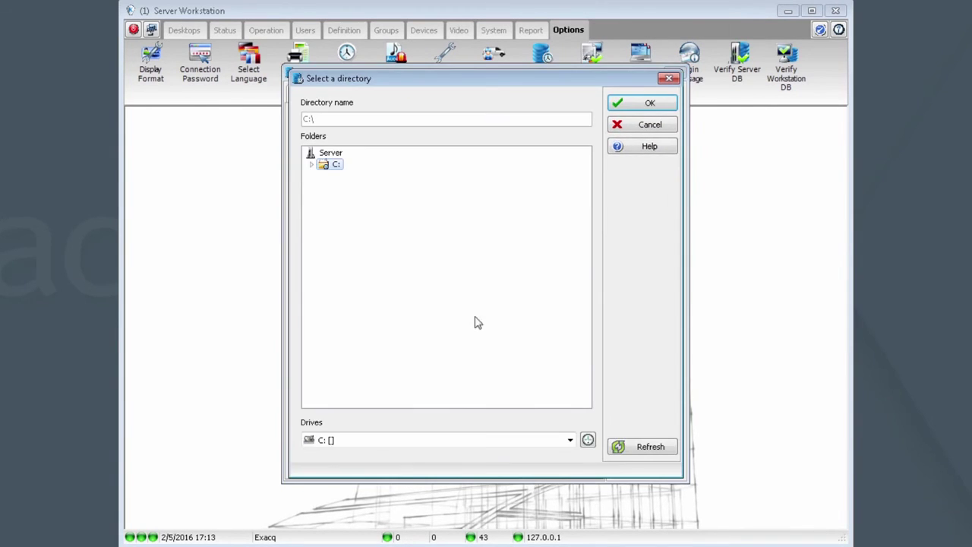
pyautogui.click(571, 441)
pyautogui.click(524, 477)
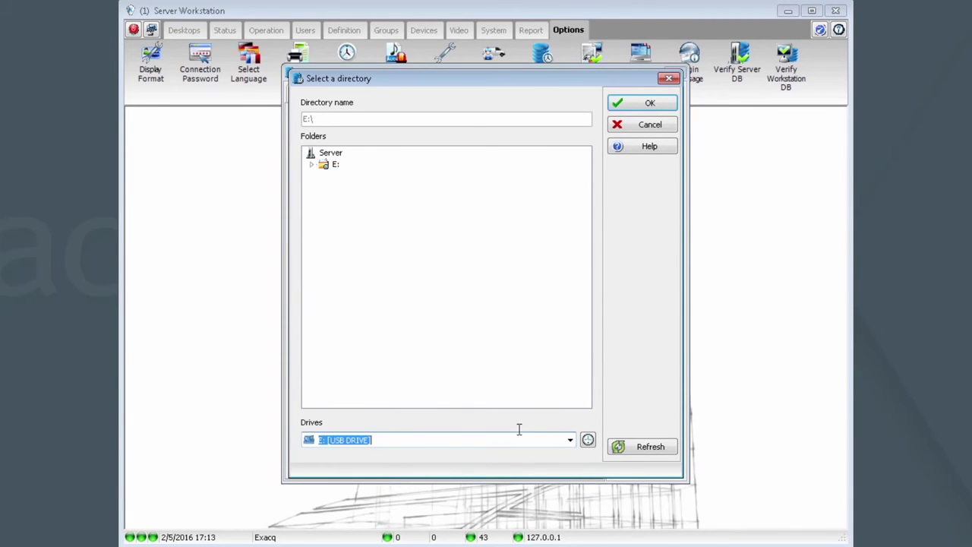
pyautogui.click(631, 105)
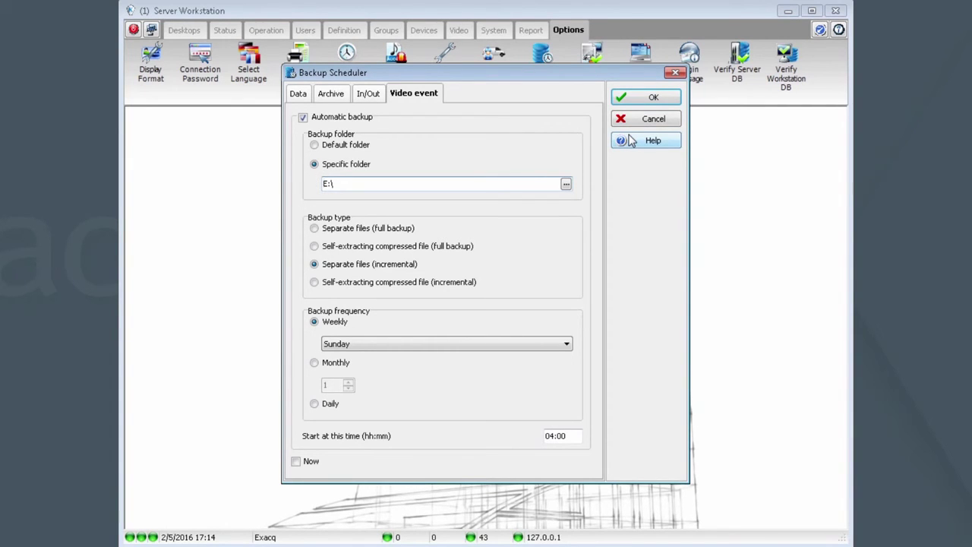
pyautogui.click(650, 99)
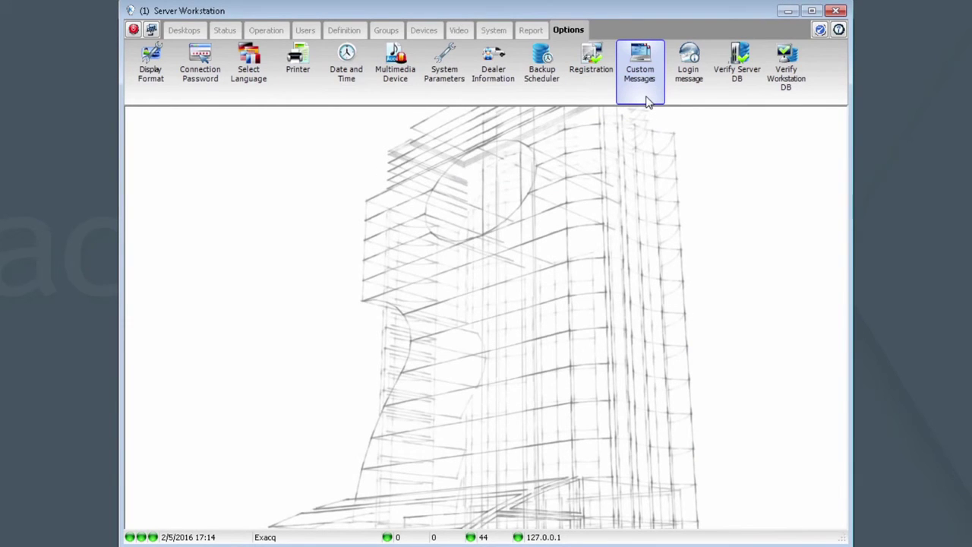
# Step: Close EntraPass Workstation and log out
pyautogui.click(839, 11)
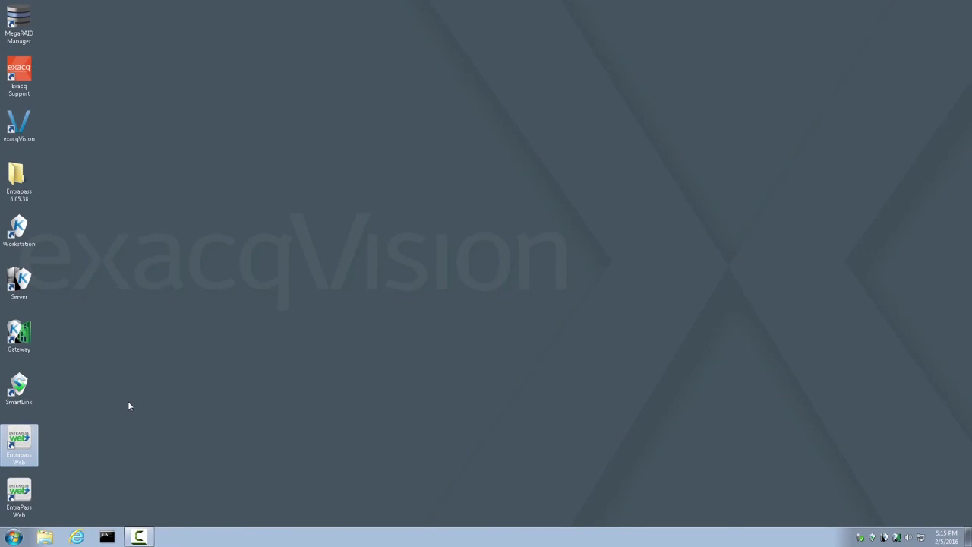
# Step: Delete the duplicate EntraPass Web shortcut from the desktop
pyautogui.rightClick(16, 441)
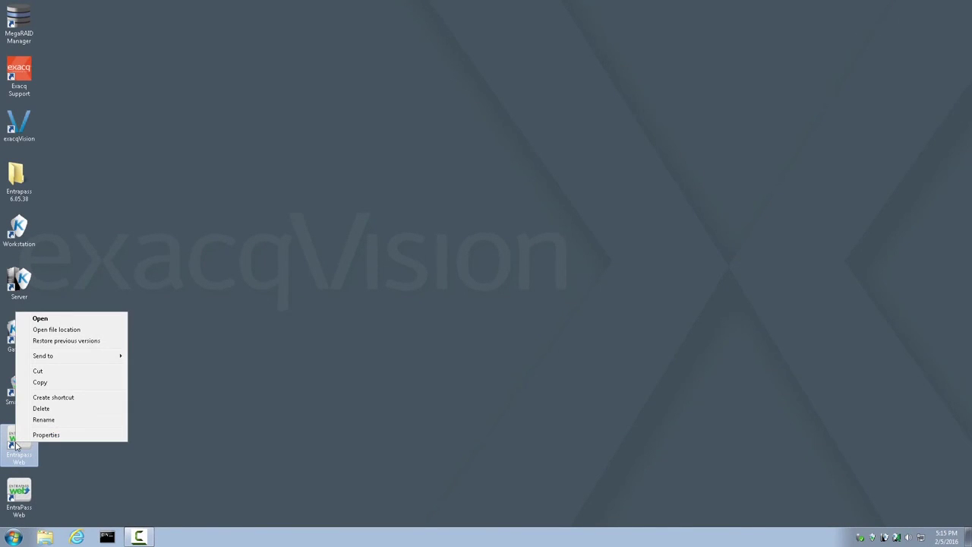
pyautogui.click(41, 409)
pyautogui.click(506, 311)
# Step: Move the remaining EntraPass Web shortcut up to sit just below SmartLink
pyautogui.click(25, 494)
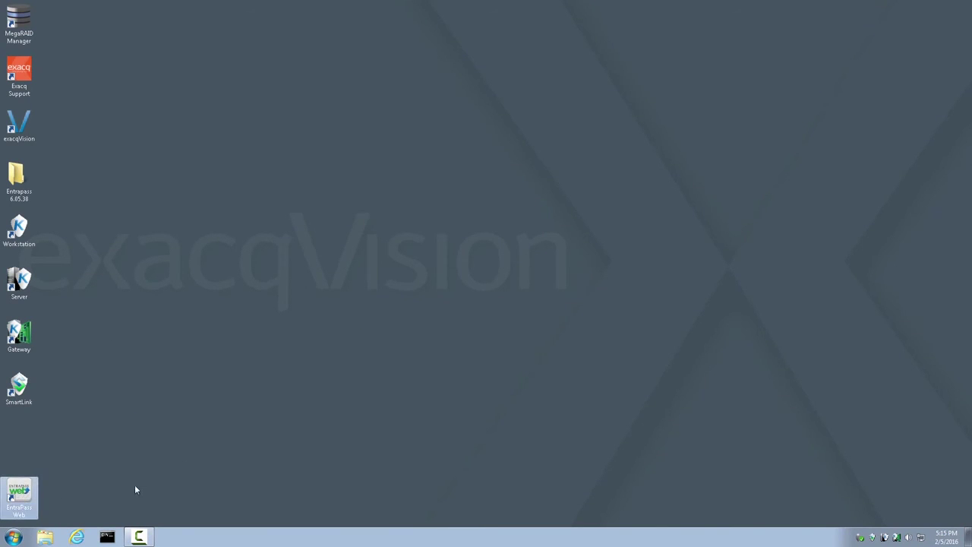
pyautogui.moveTo(22, 499); pyautogui.dragTo(22, 446)
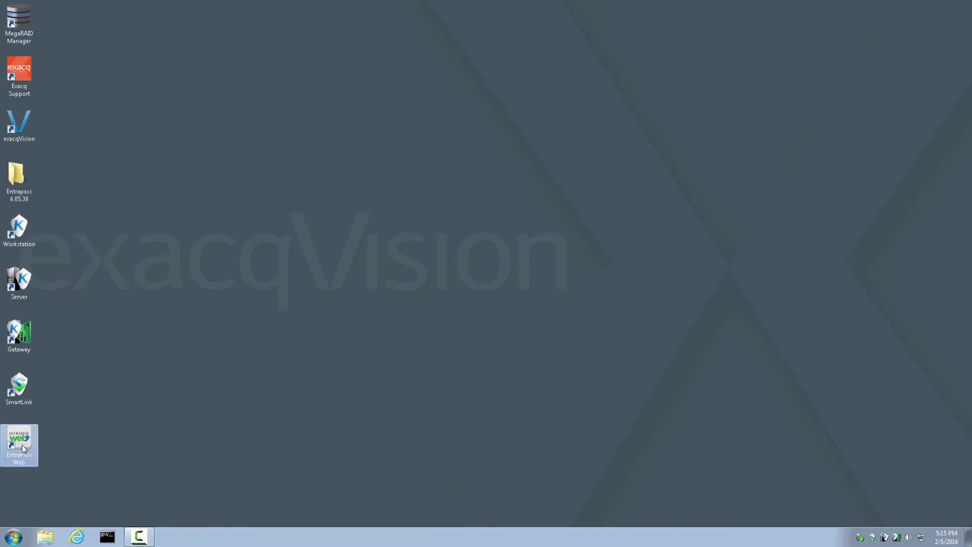
pyautogui.click(19, 181)
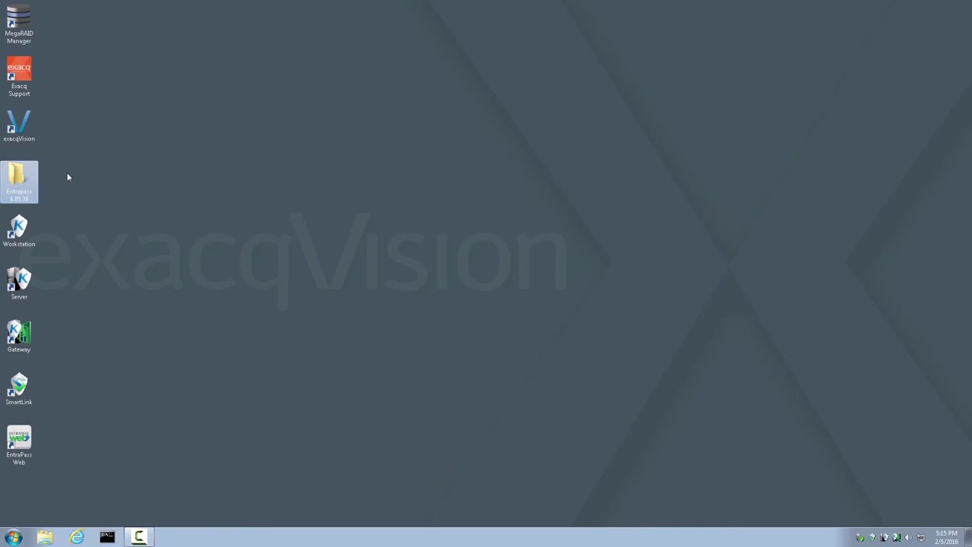